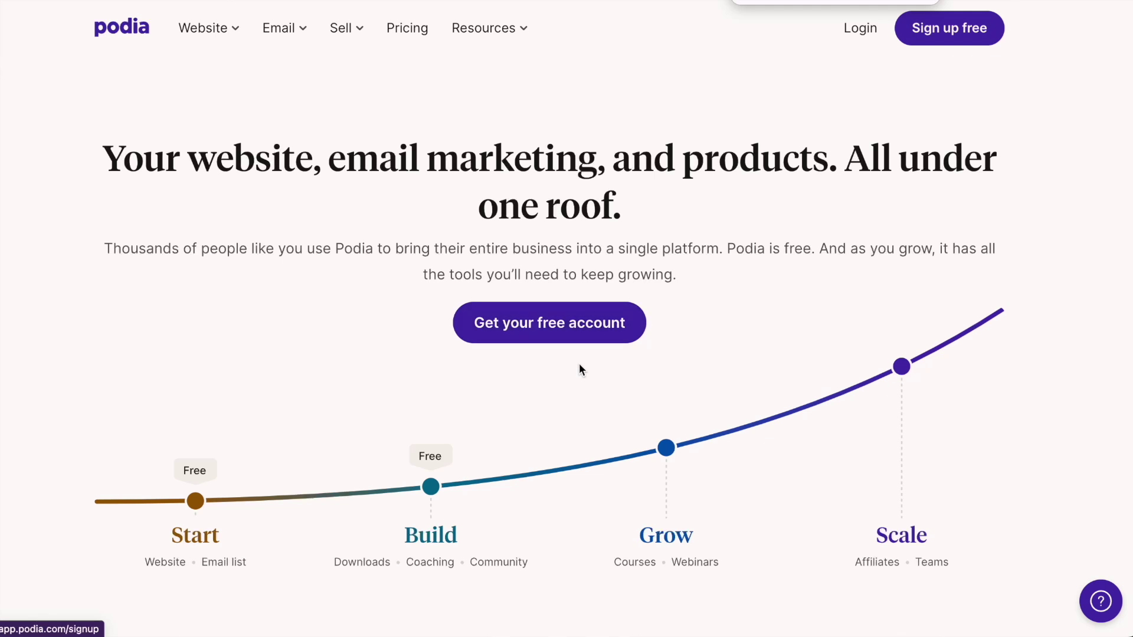
Scroll the homepage past the growth chart to the Free, Starter, Mover and Shaker pricing cards.
click(597, 346)
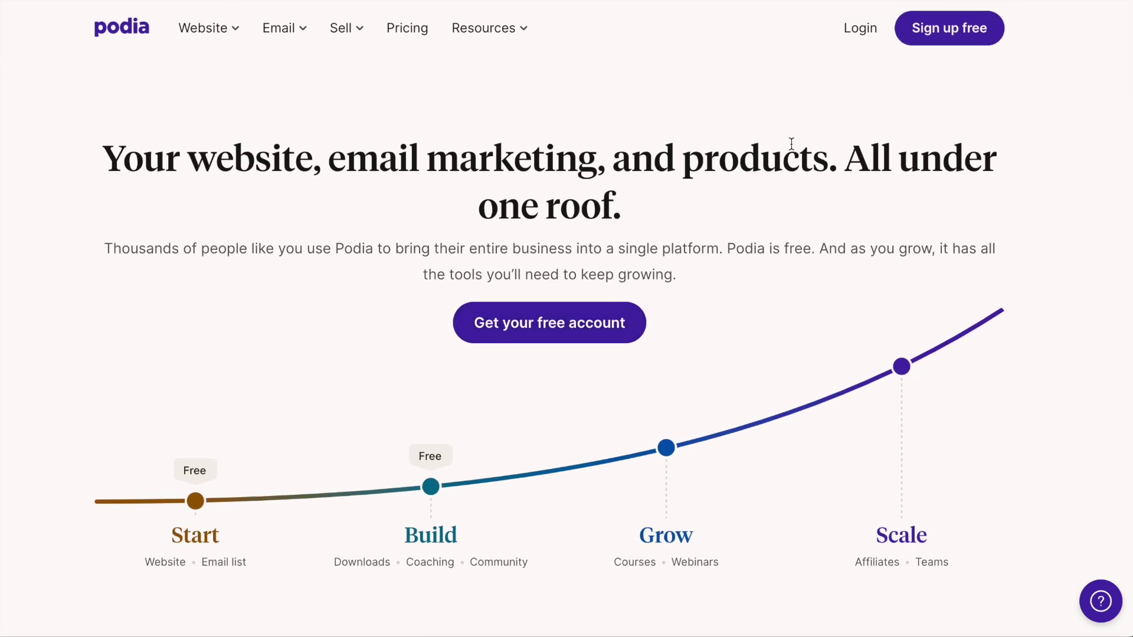
scroll(791, 143, down, 1)
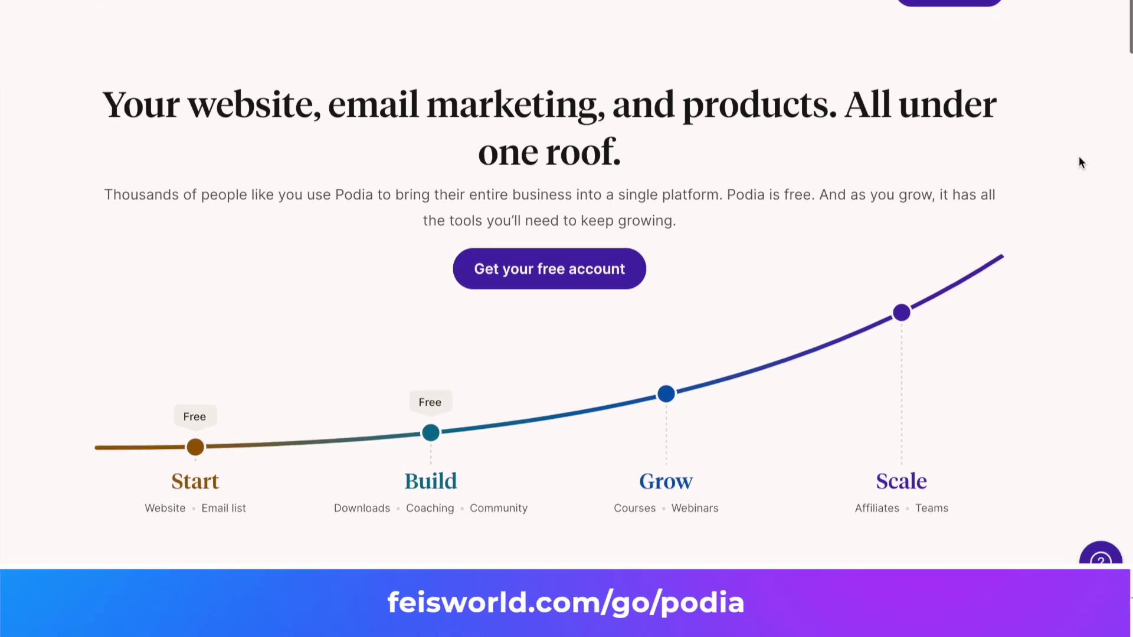
scroll(1079, 156, down, 8)
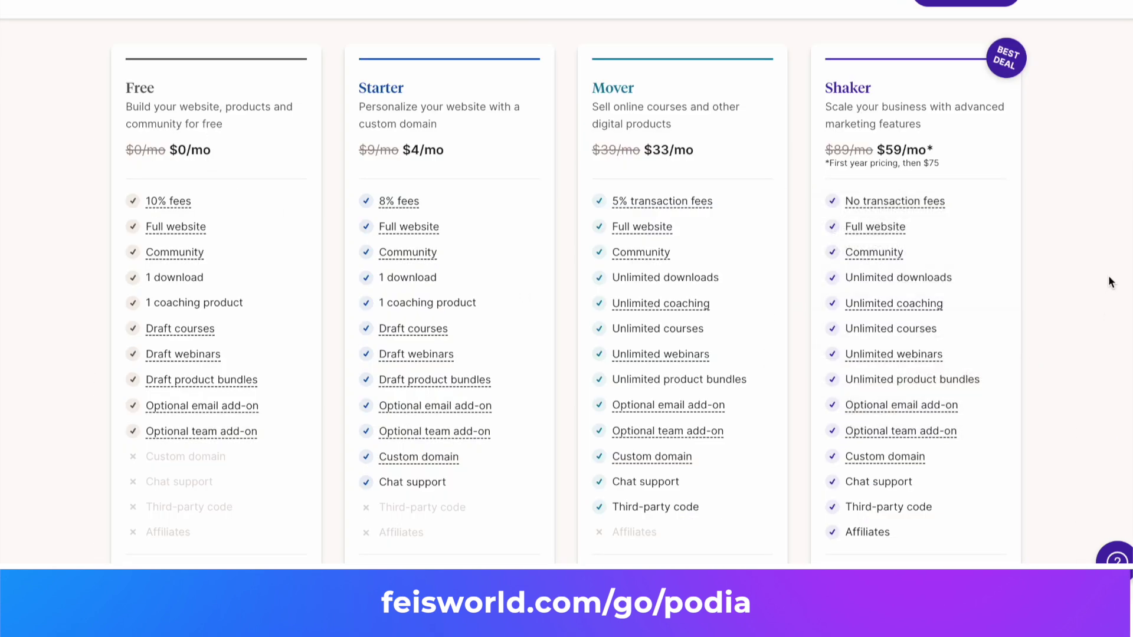
scroll(1111, 282, down, 1)
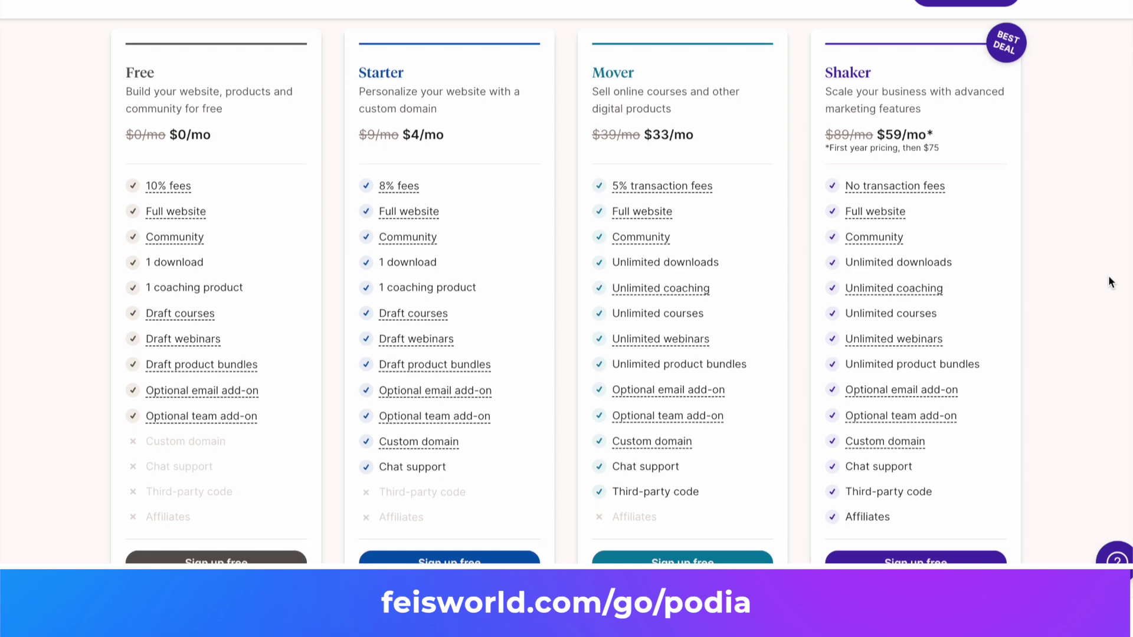
scroll(1108, 275, up, 1)
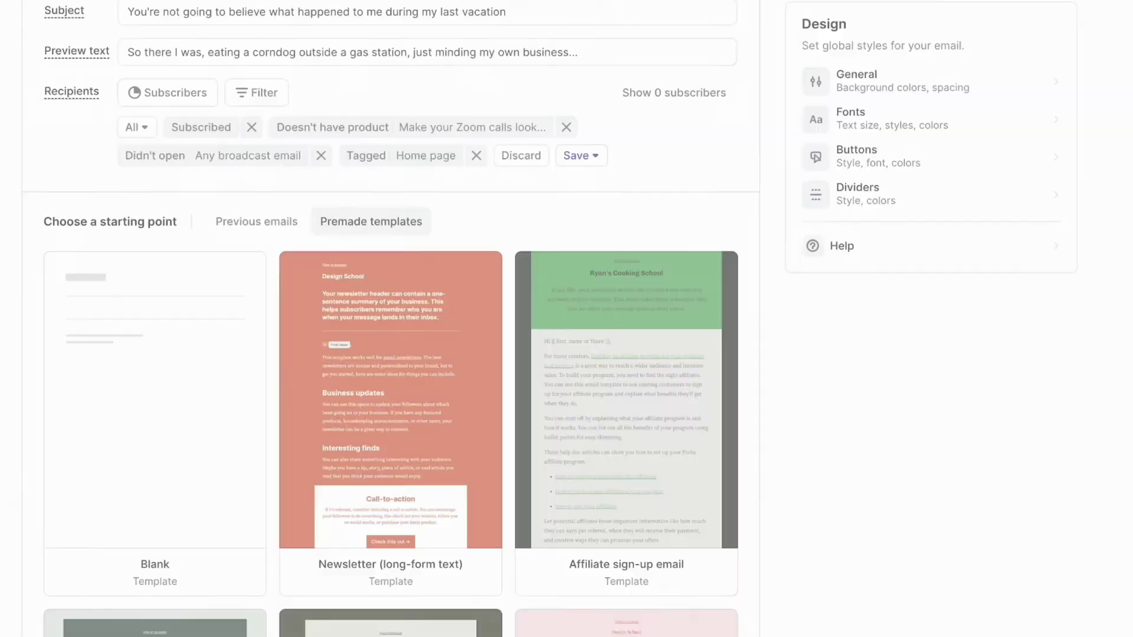
Scroll down and show the tag options for the 'Tagged with' entrance condition.
scroll(389, 319, down, 5)
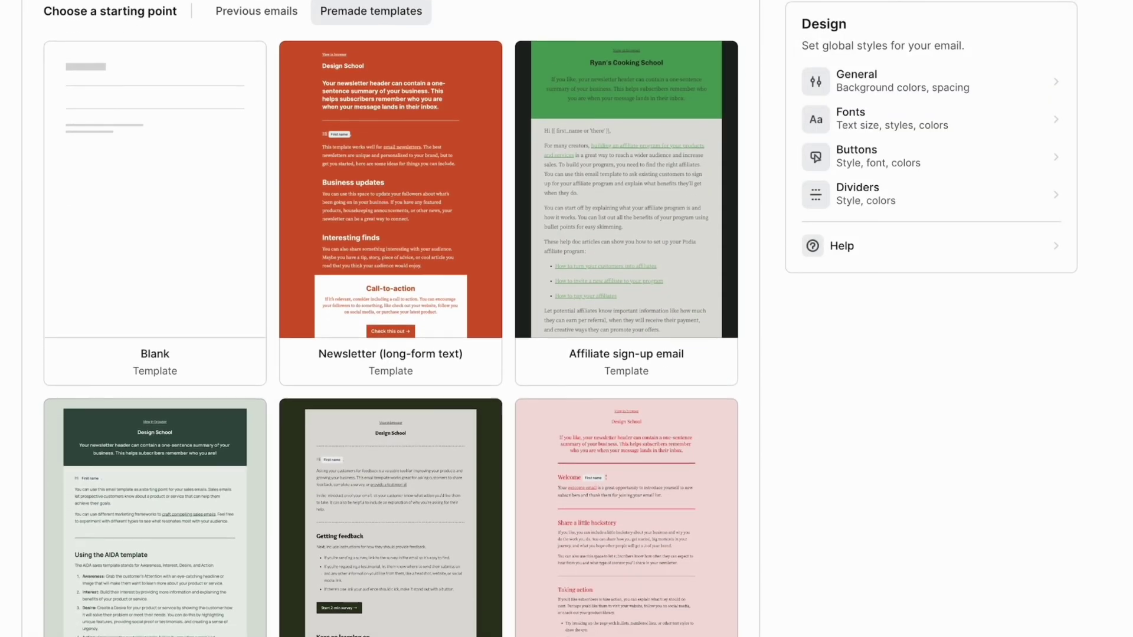
scroll(389, 319, down, 2)
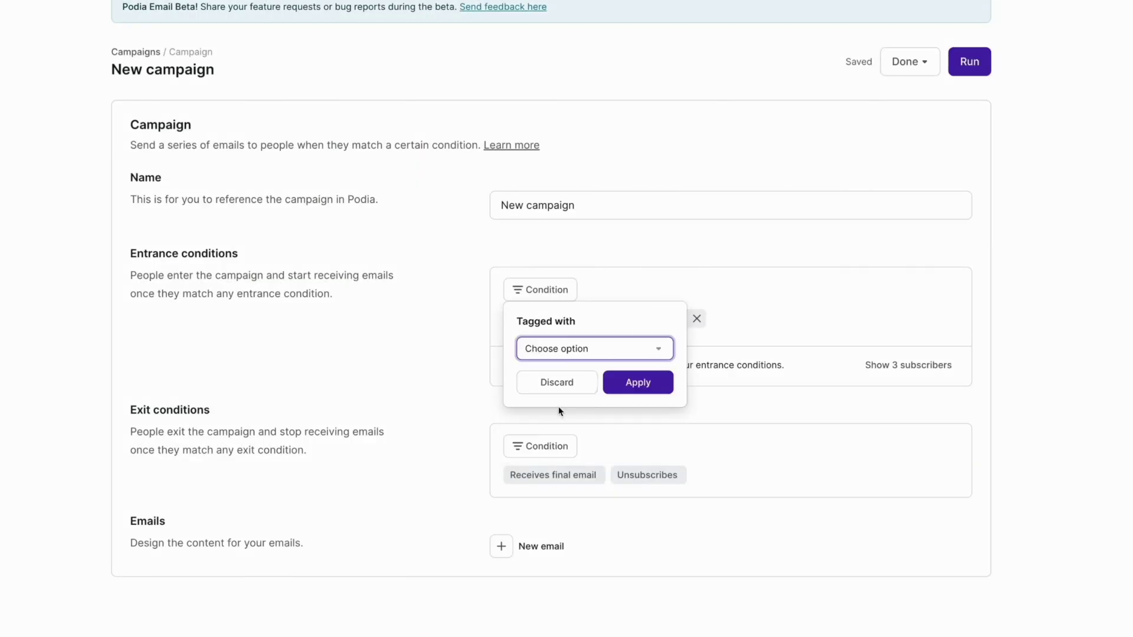
click(609, 355)
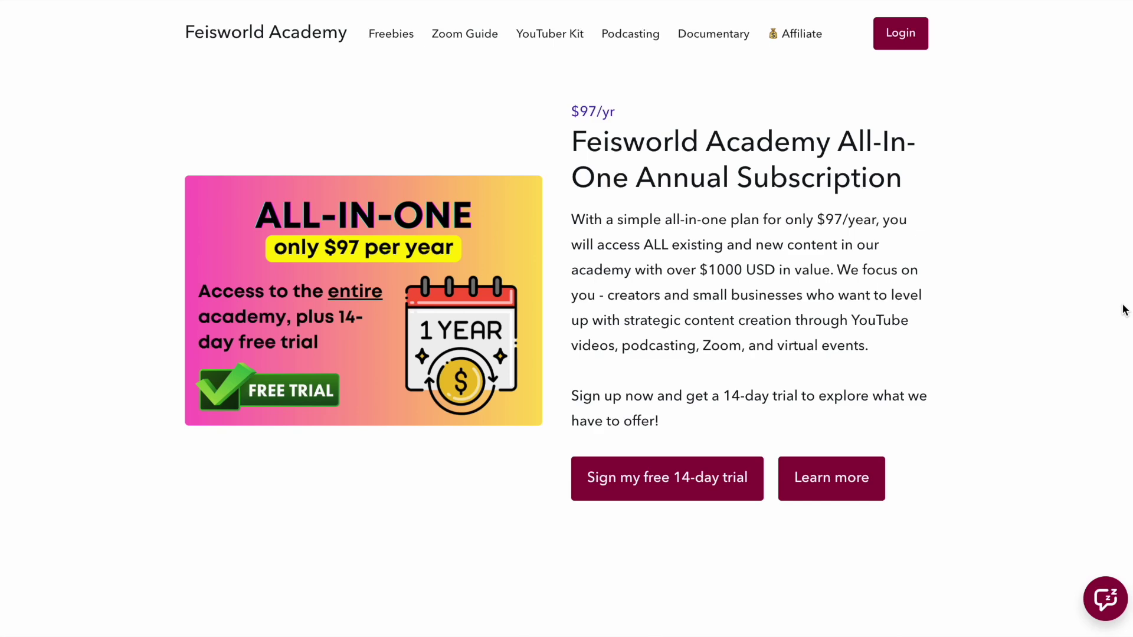
Scroll down through the Feisworld Academy annual subscription page.
scroll(1124, 310, down, 1)
scroll(1124, 310, down, 5)
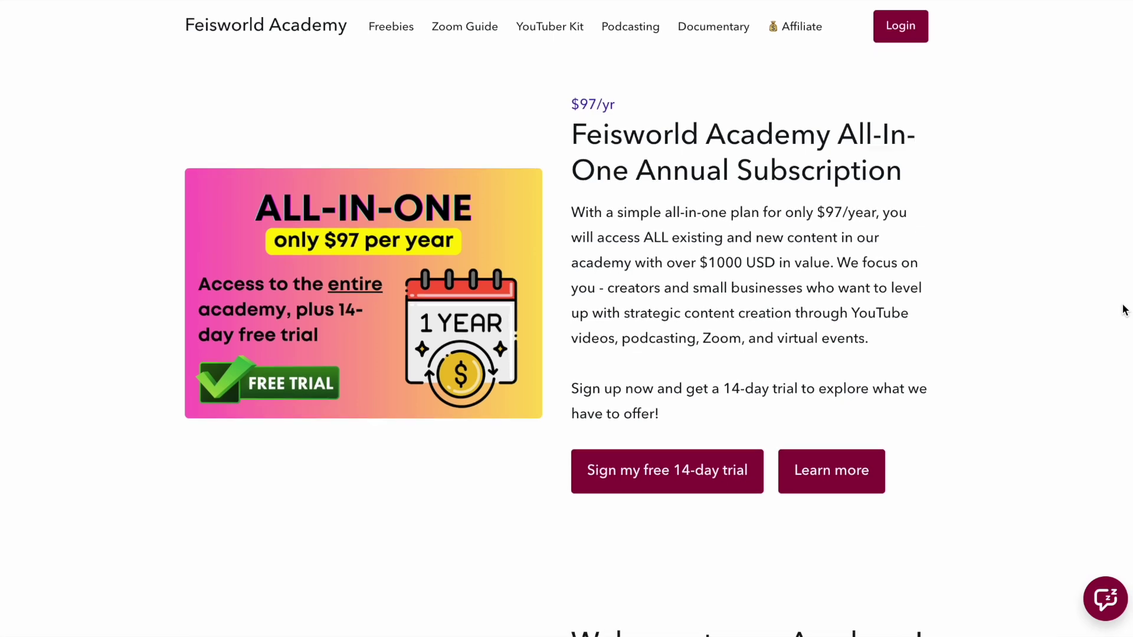
scroll(1124, 306, down, 3)
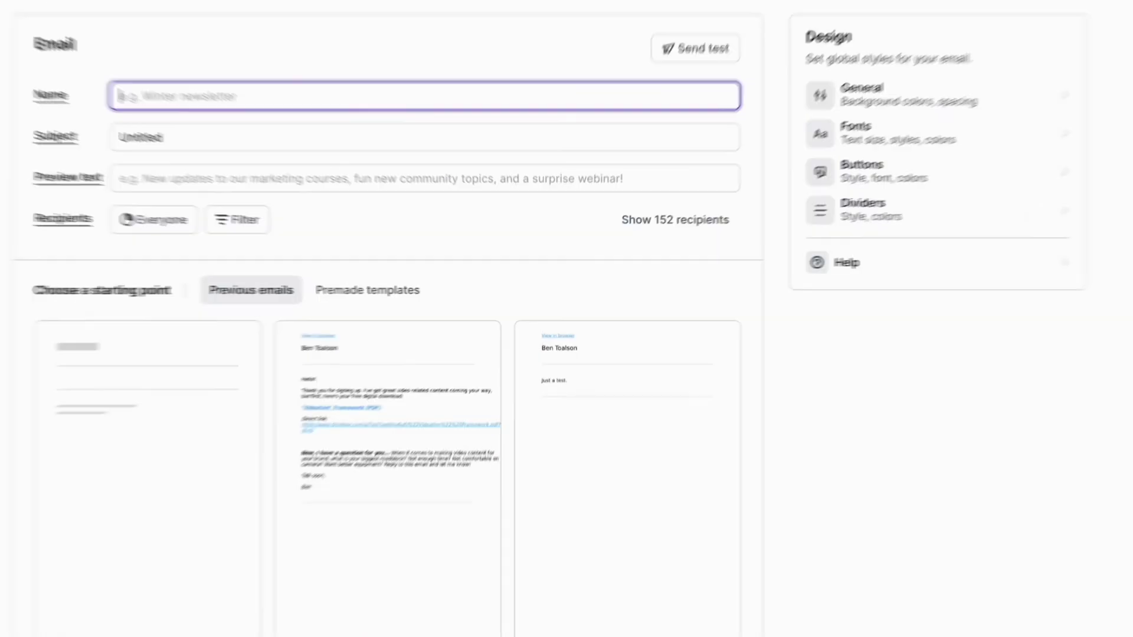
Name the email 'Broadcast 257' and fill in the vacation-story subject and corndog preview text.
text(Broadcast 257)
double_click(125, 144)
text(You're not going to believe what happened to me during my last vacation)
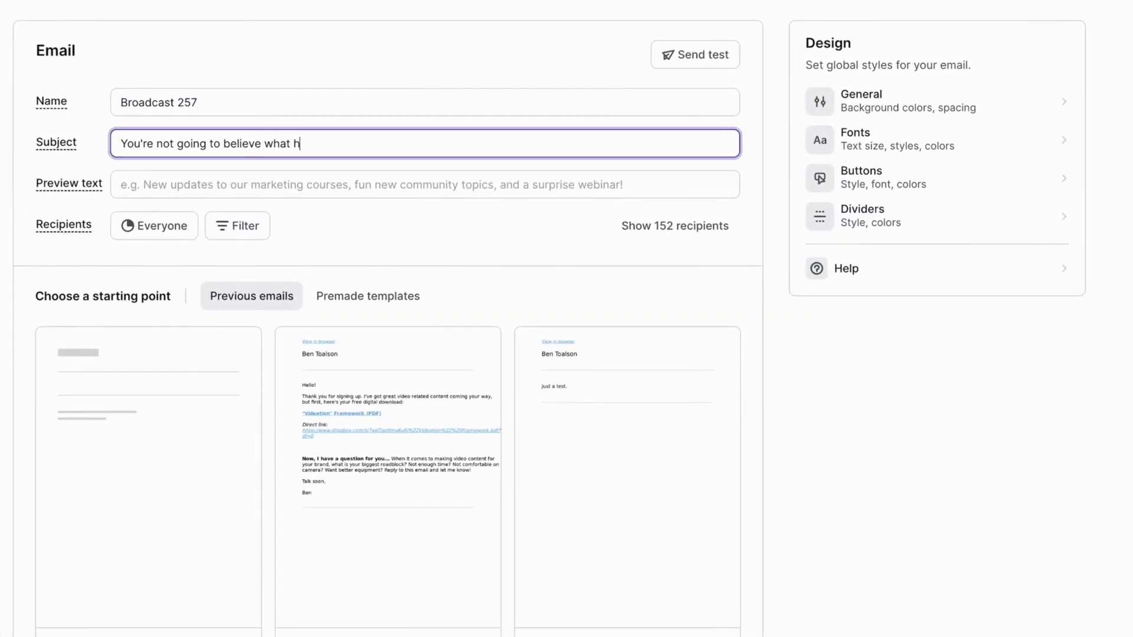
click(166, 189)
text(So there I was, eating a corndog outside a gas station, just minding my own business...)
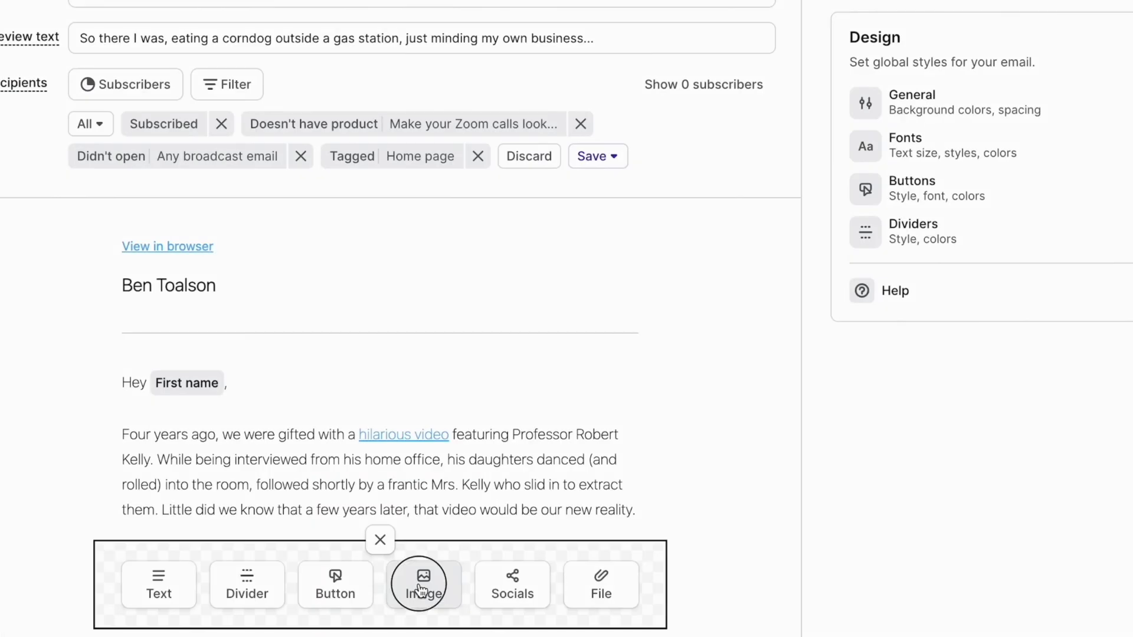
Insert an image block using the first Unsplash result for 'Cat'.
click(420, 589)
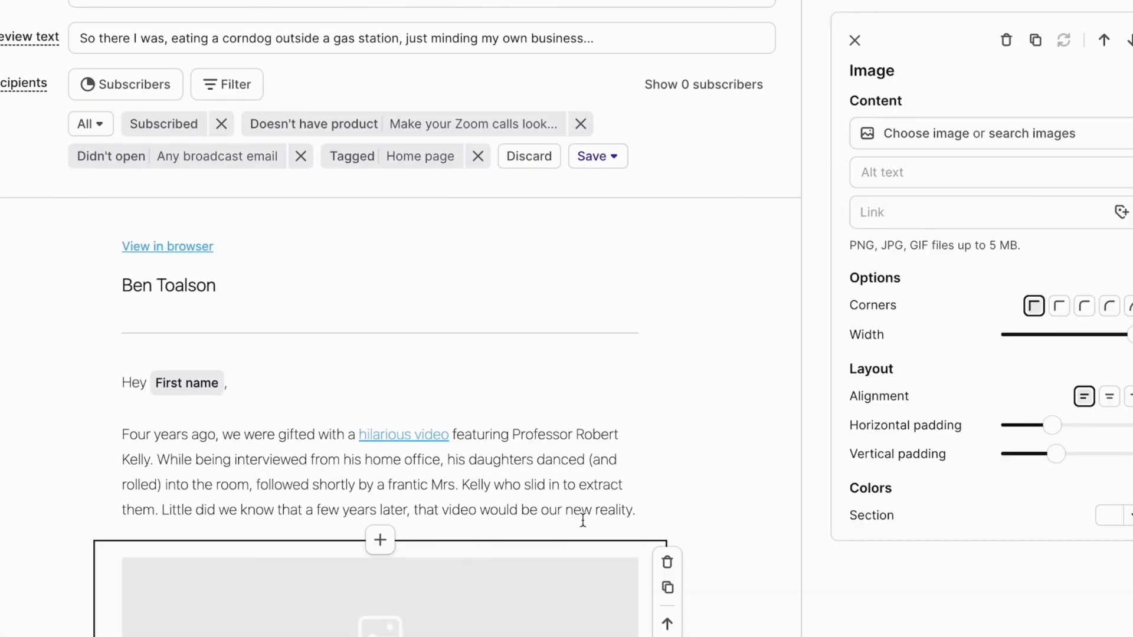
text(Cat)
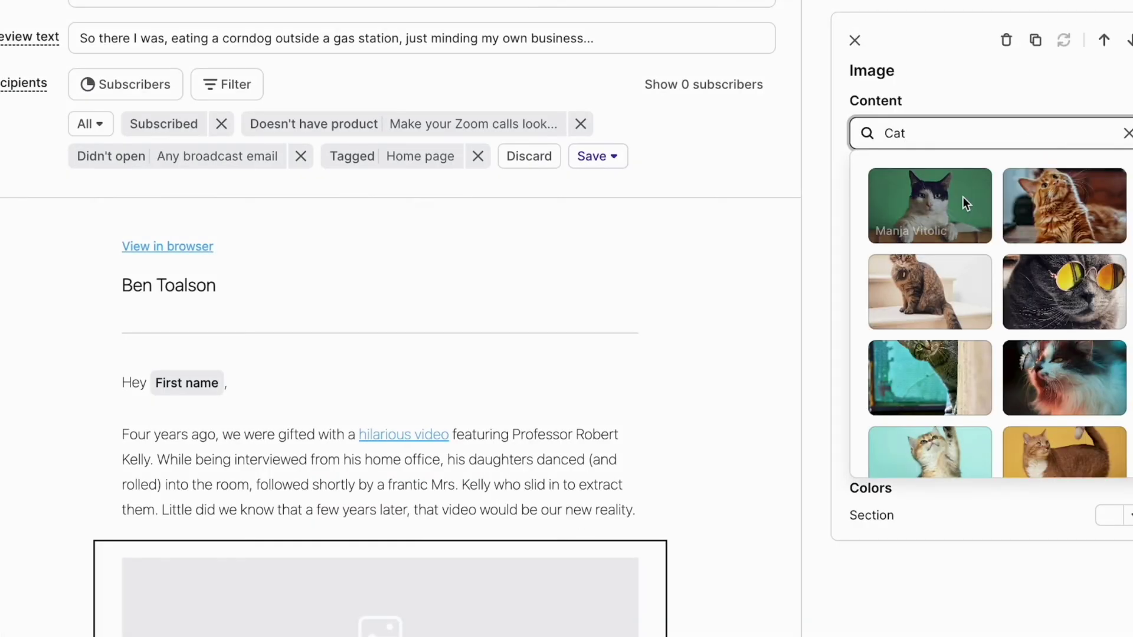
click(962, 198)
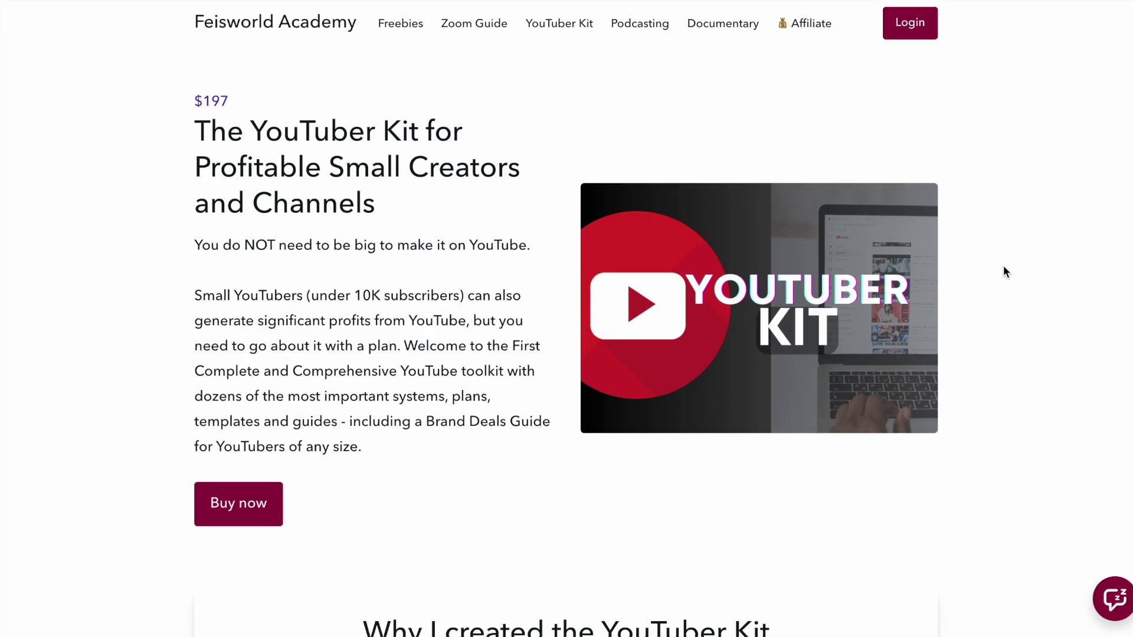
Scroll the YouTuber Kit sales page down to the 'How will you be transformed' list.
scroll(1006, 271, down, 7)
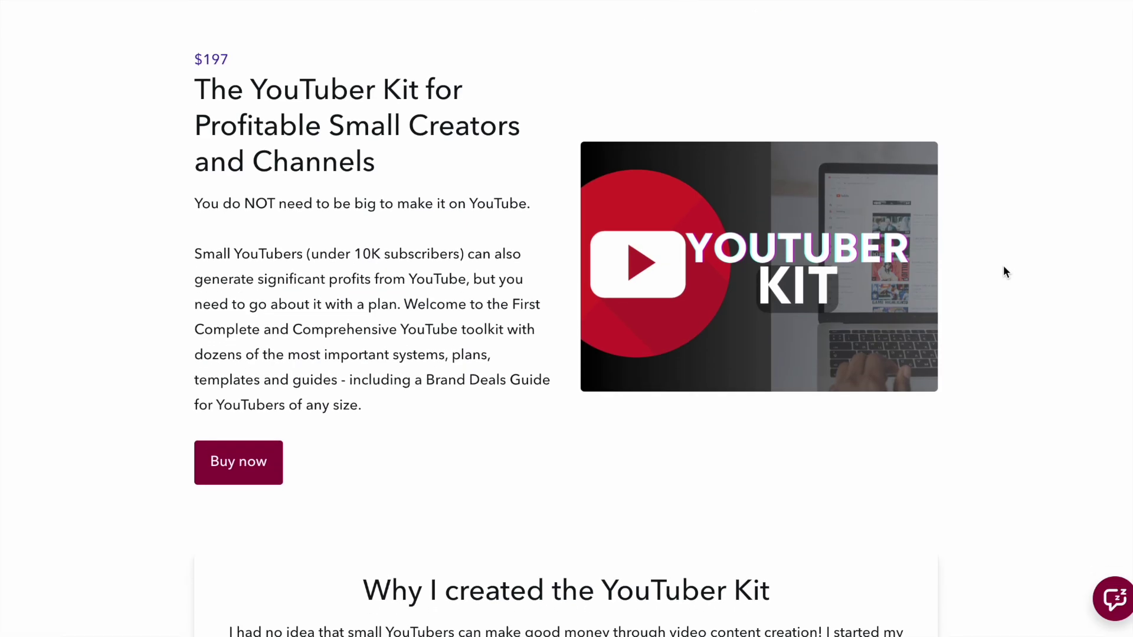
scroll(1012, 319, down, 2)
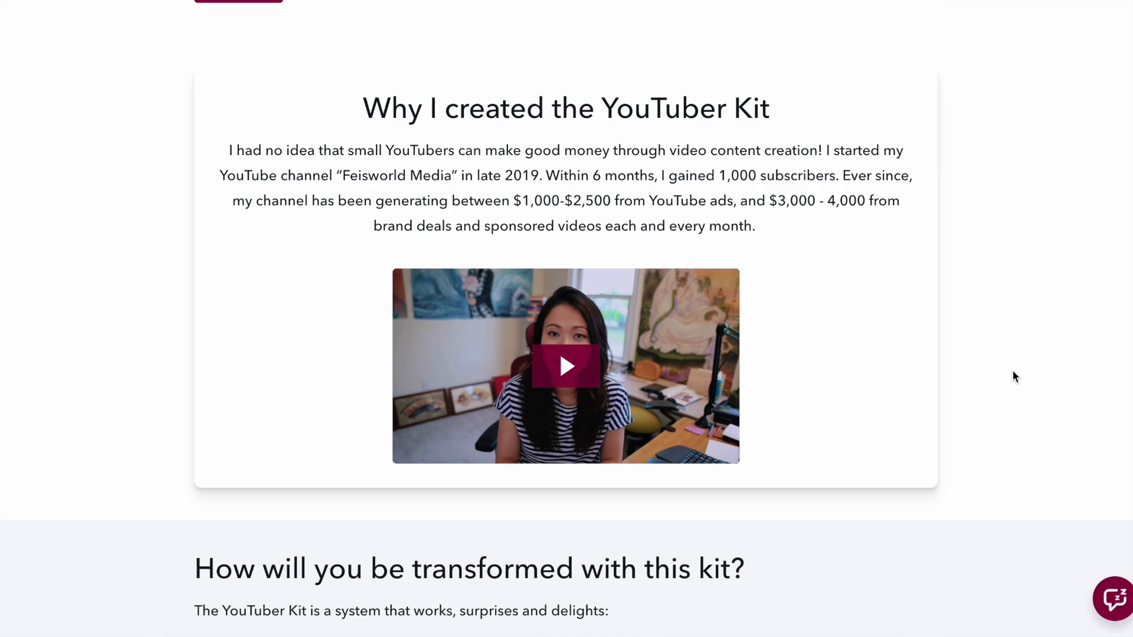
scroll(1014, 378, down, 5)
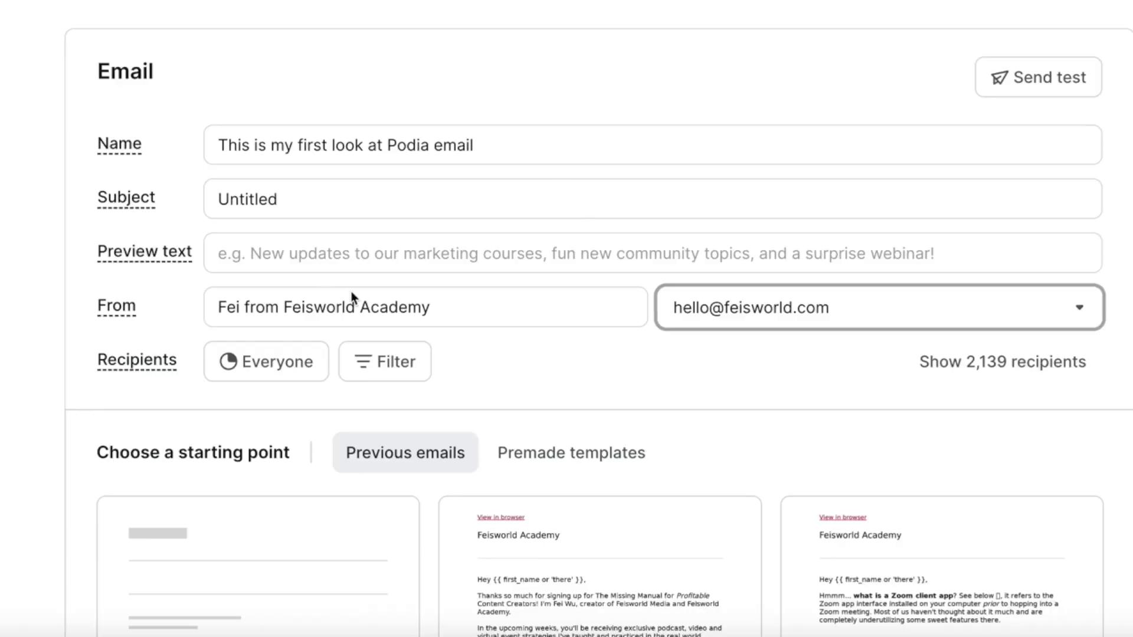
Change the recipients from Everyone to Subscribers, then to the Members segment.
click(292, 379)
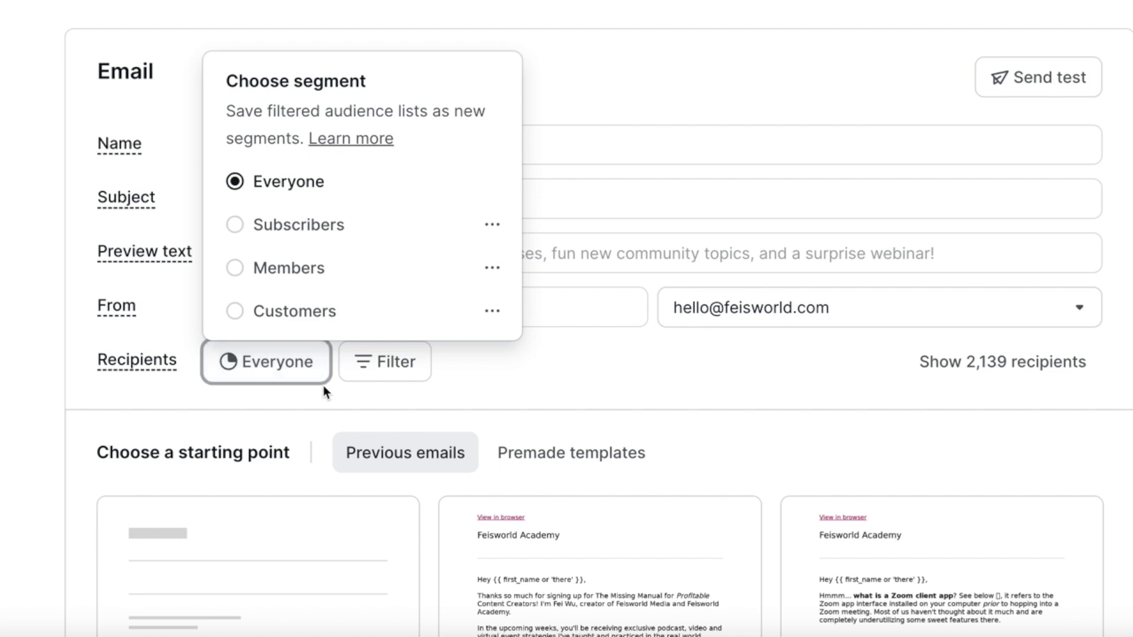
click(301, 236)
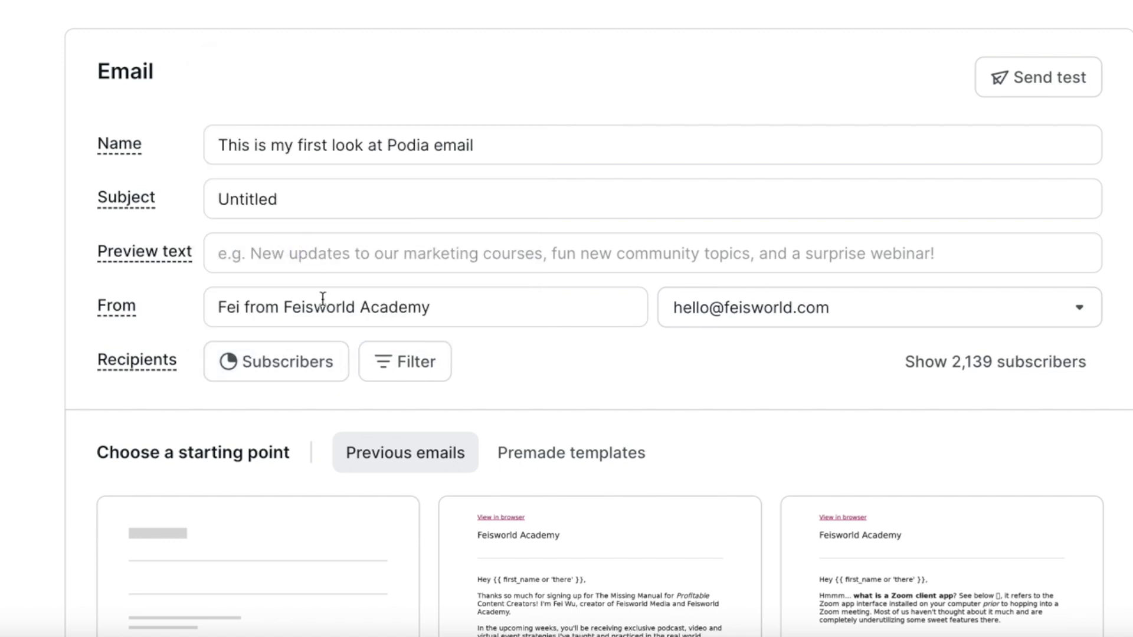
click(287, 369)
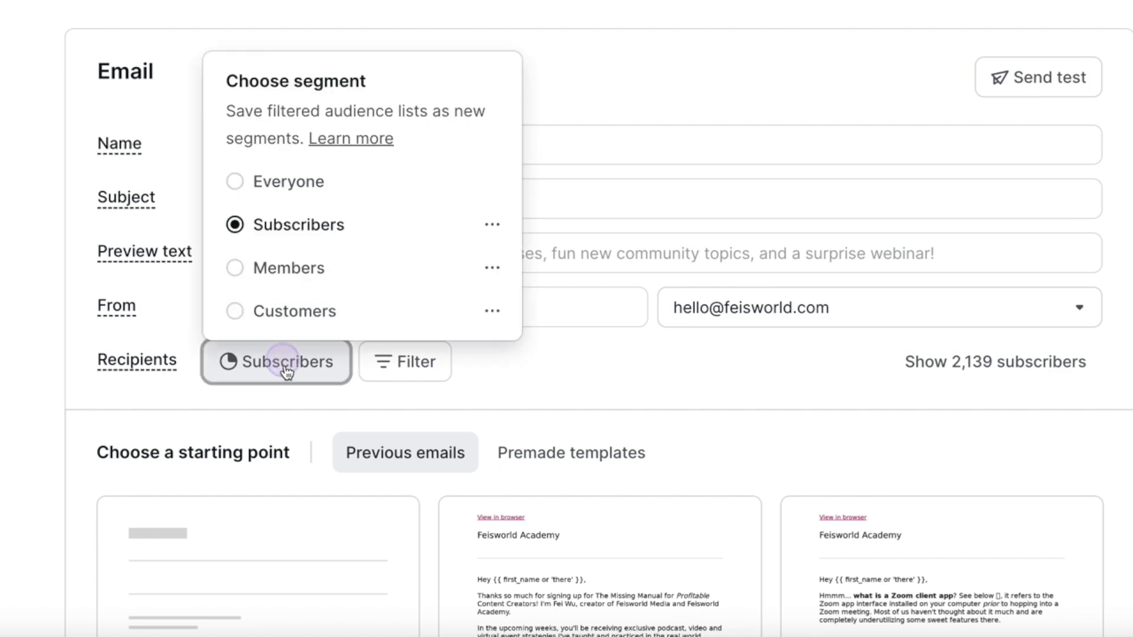
click(298, 264)
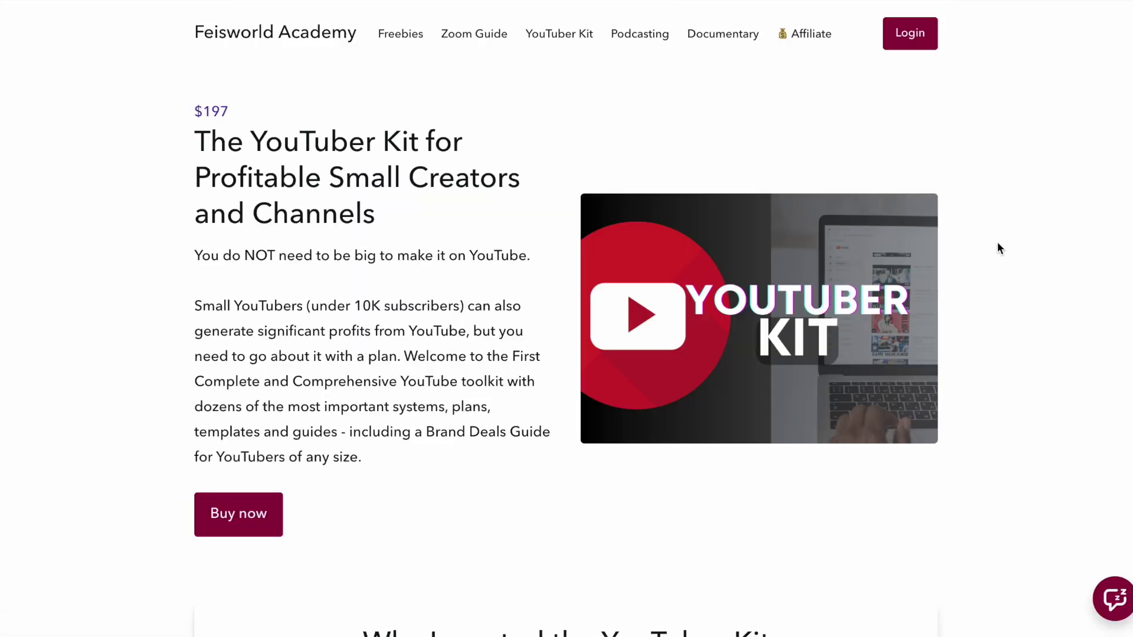
Scroll down, up and down again on the YouTuber Kit sales page.
scroll(997, 243, down, 1)
scroll(1000, 251, up, 1)
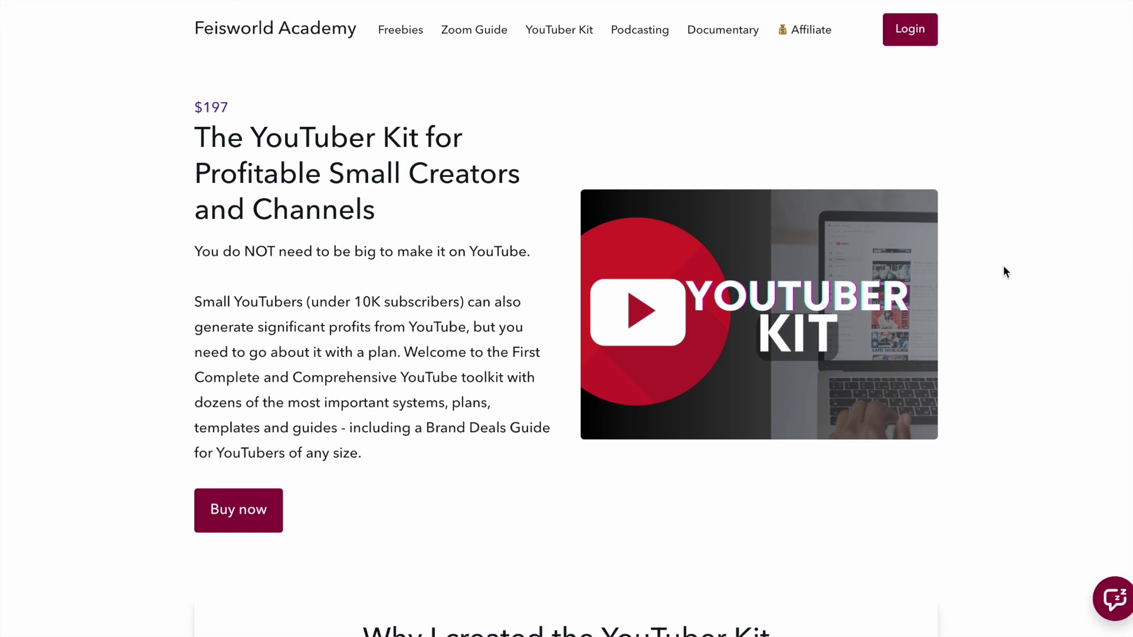
scroll(1006, 271, down, 5)
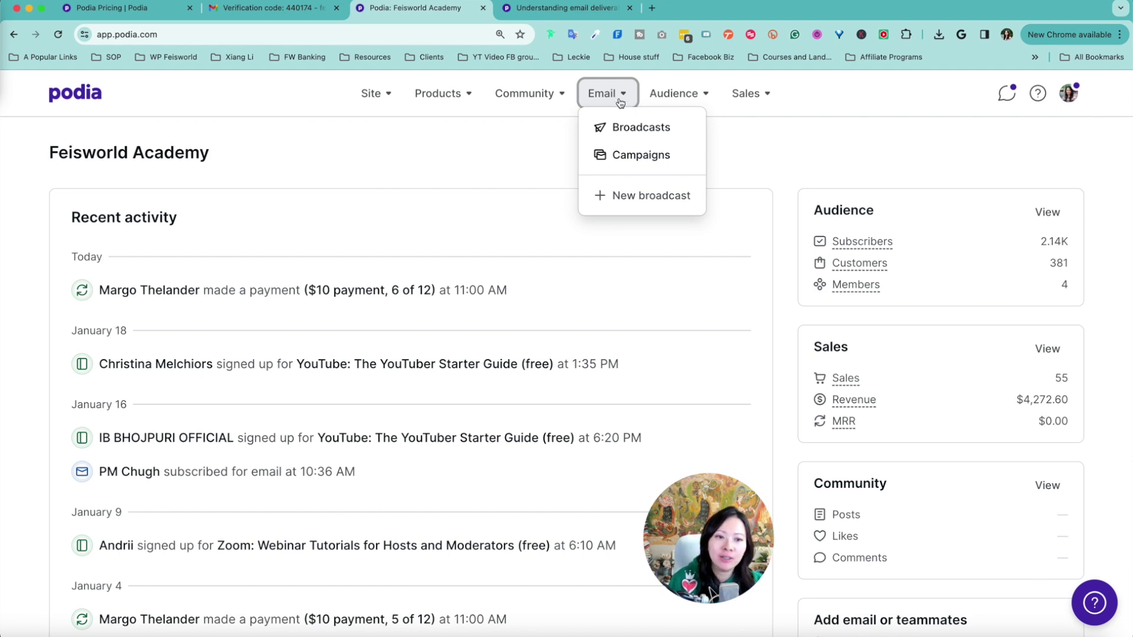
Create a new untitled broadcast from the Email menu's New broadcast option.
click(660, 198)
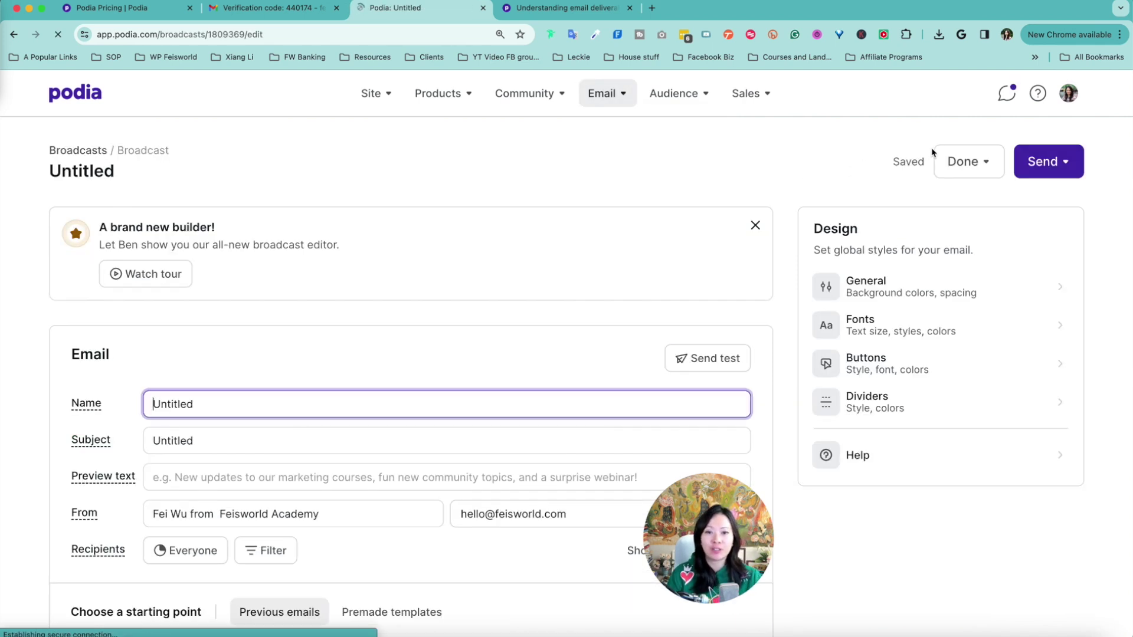
drag(742, 524, 891, 541)
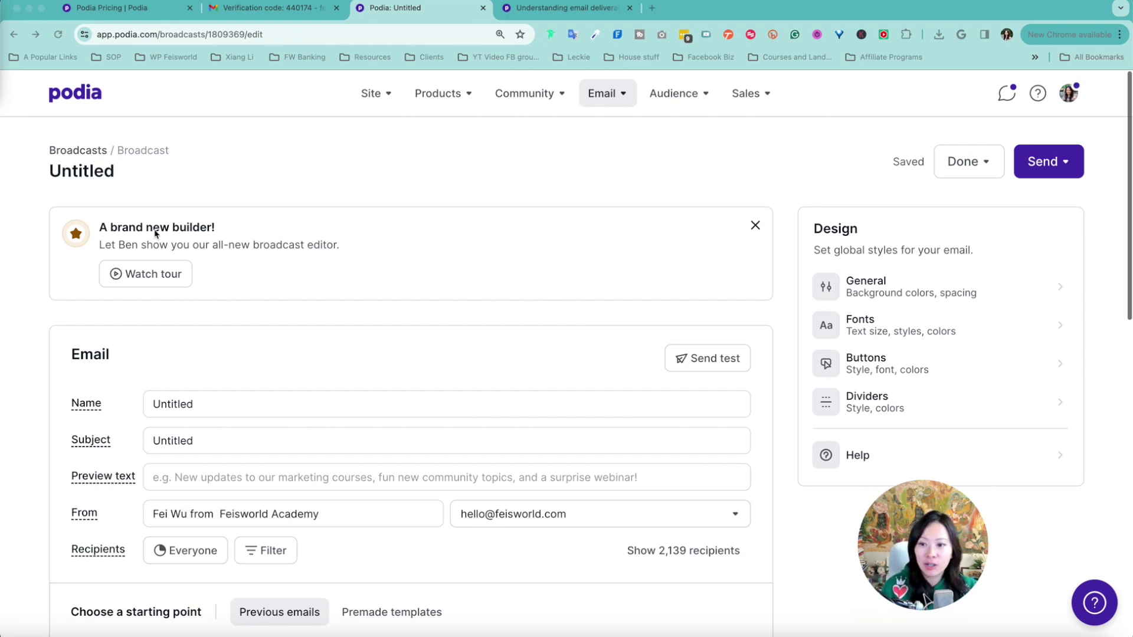
Enter 'This is my first look at Podia email' as the broadcast name and commit it.
click(113, 177)
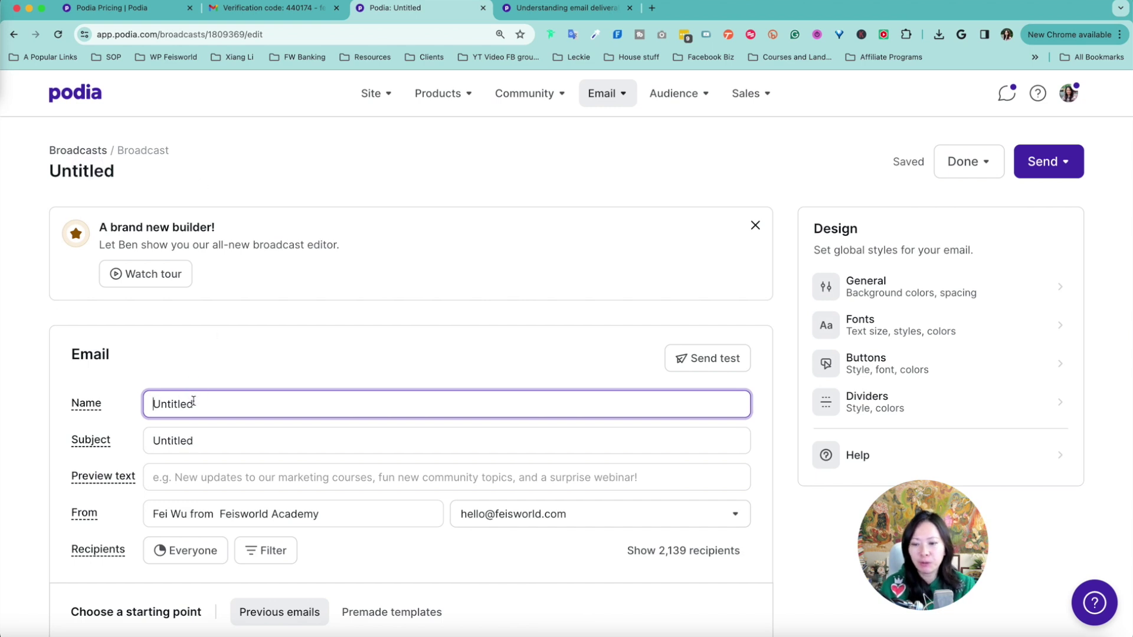
scroll(201, 399, down, 1)
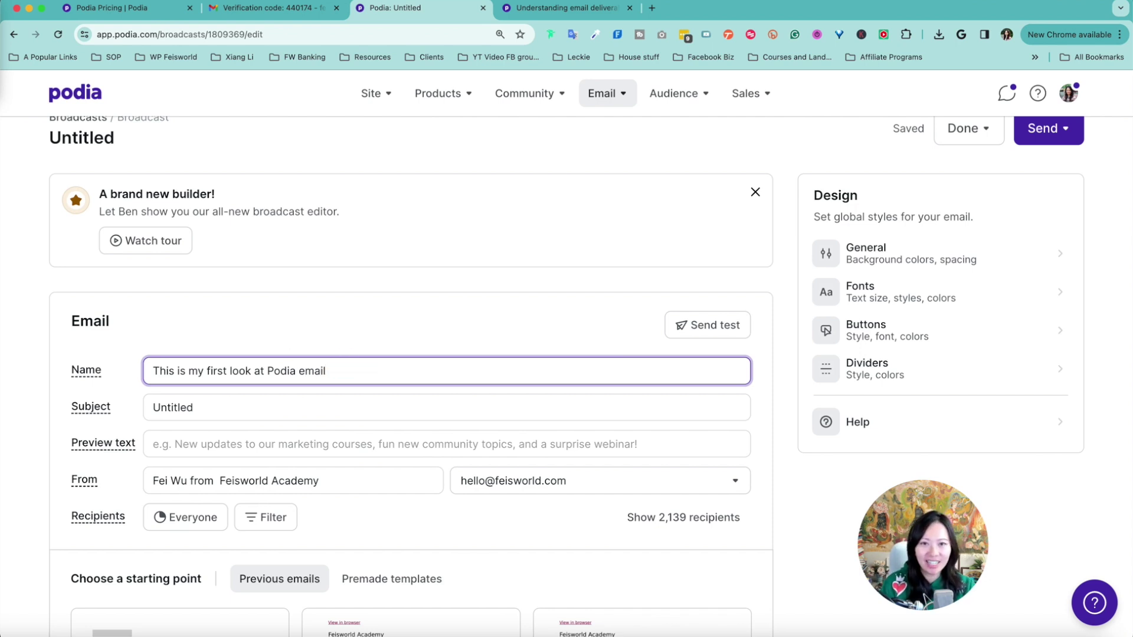
scroll(331, 405, down, 2)
click(217, 343)
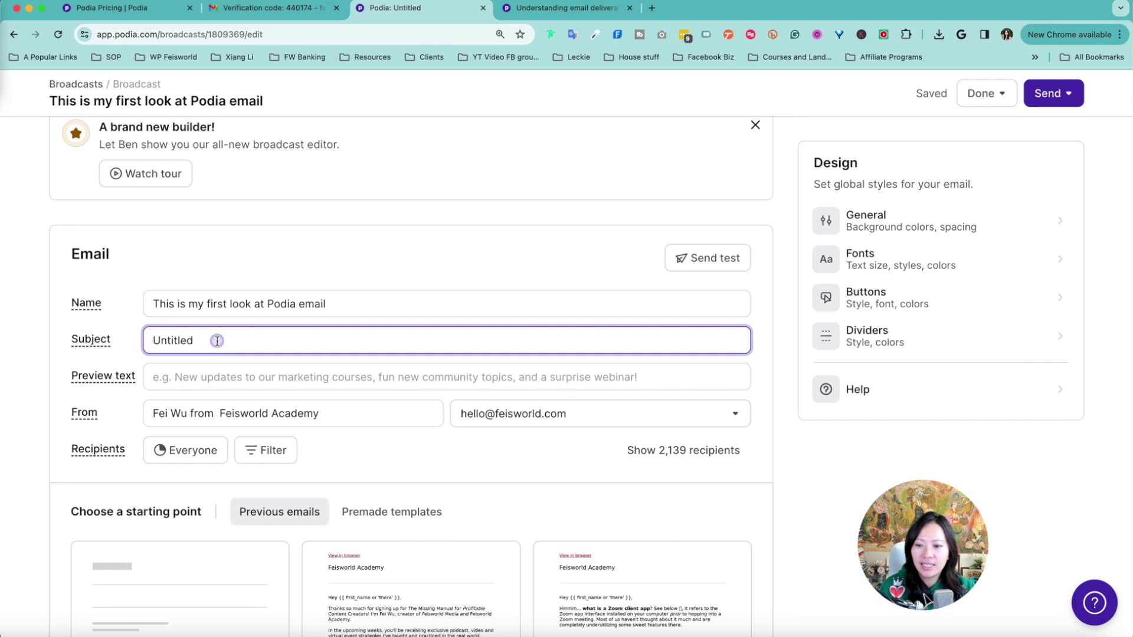
click(211, 381)
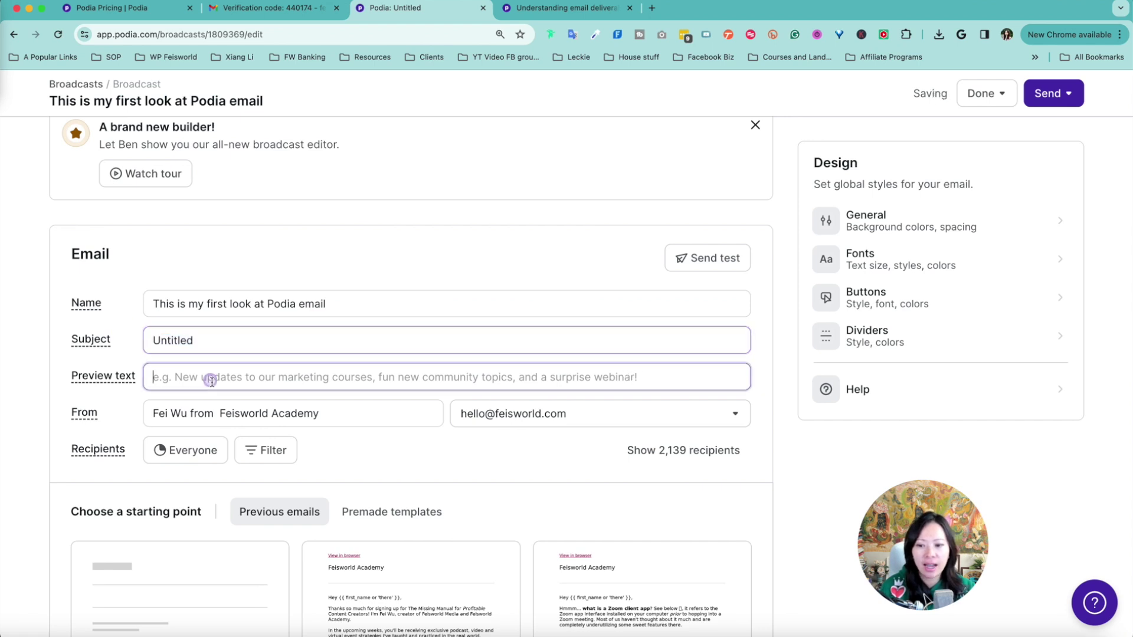
click(293, 353)
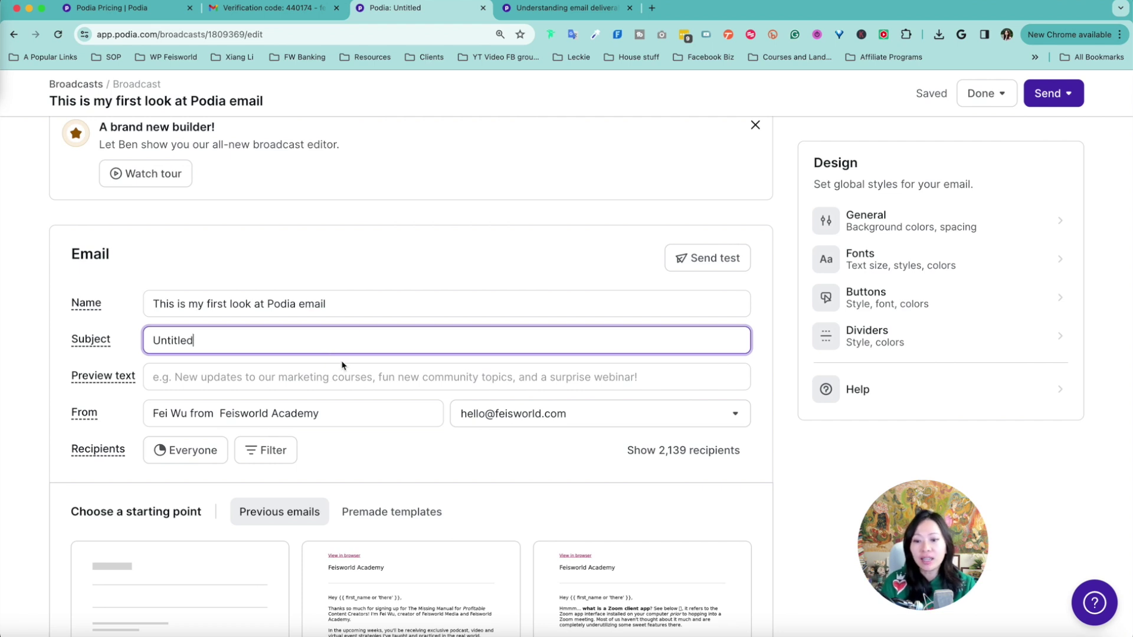
click(336, 372)
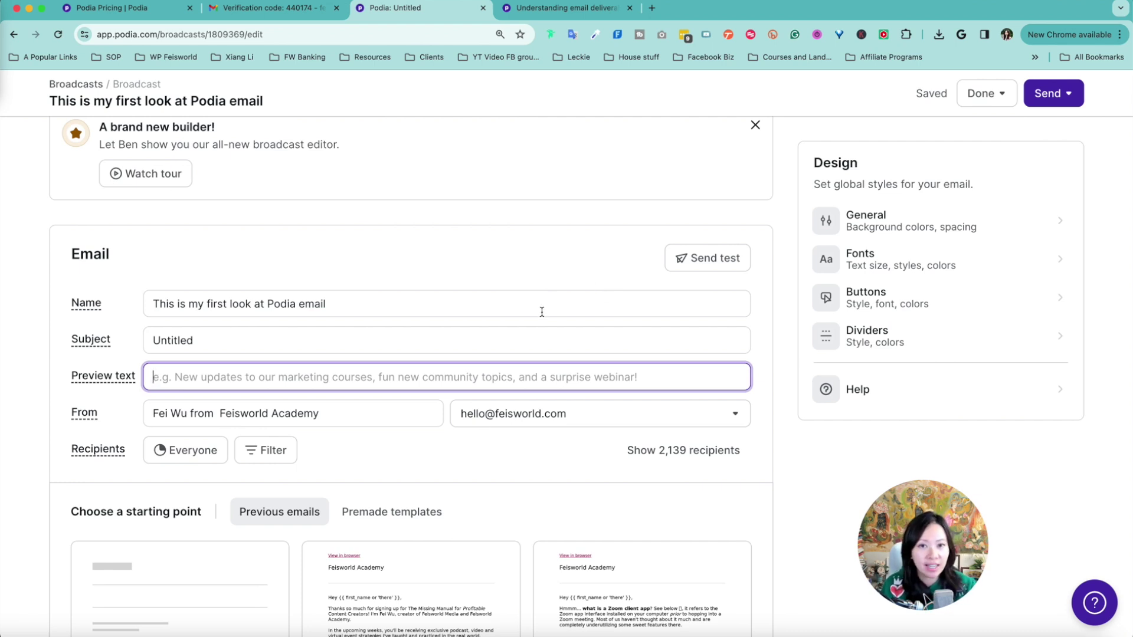
scroll(226, 423, down, 1)
Replace the full name in the From field with the sender's first name and remove the doubled space.
click(185, 407)
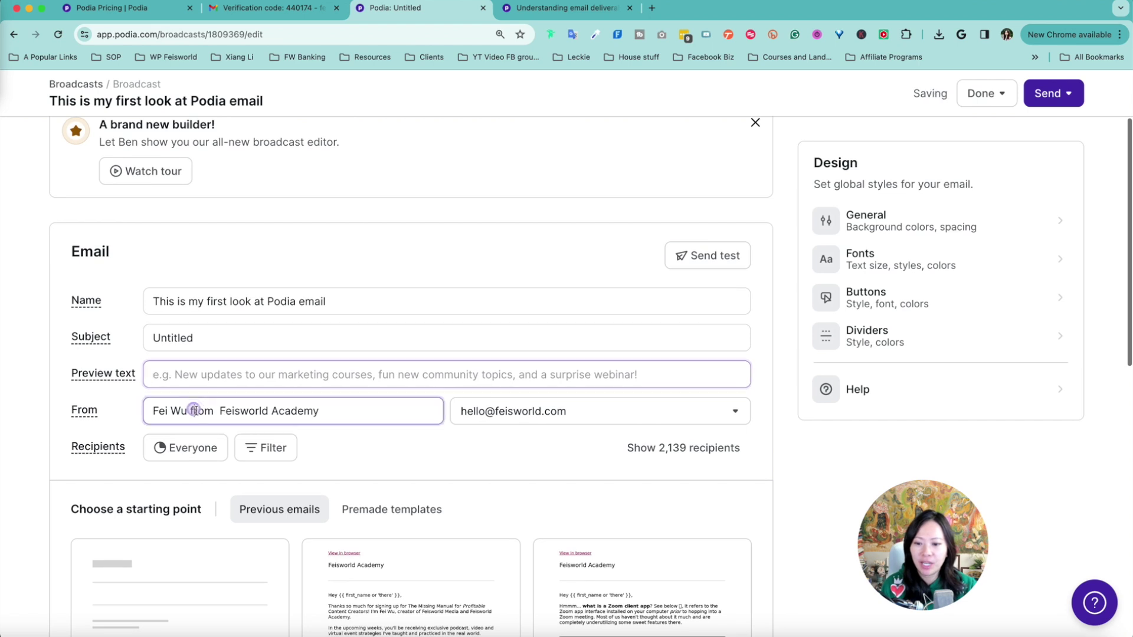
click(178, 412)
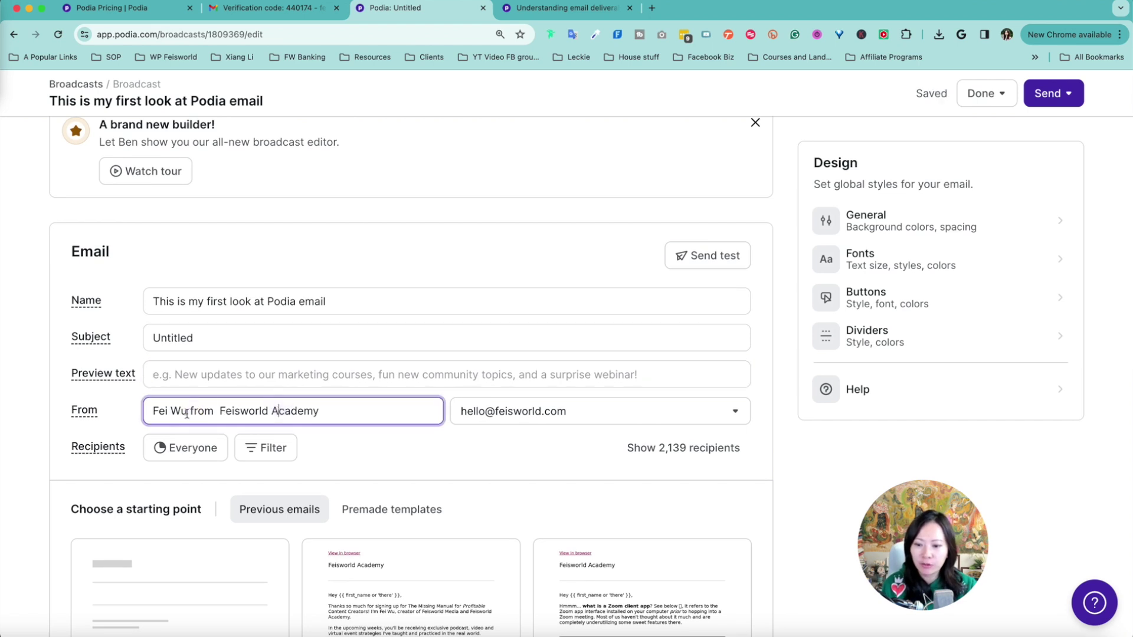
drag(185, 412, 127, 413)
text(dfea)
key(BackSpace)
key(BackSpace)
key(BackSpace)
key(BackSpace)
text(Fei)
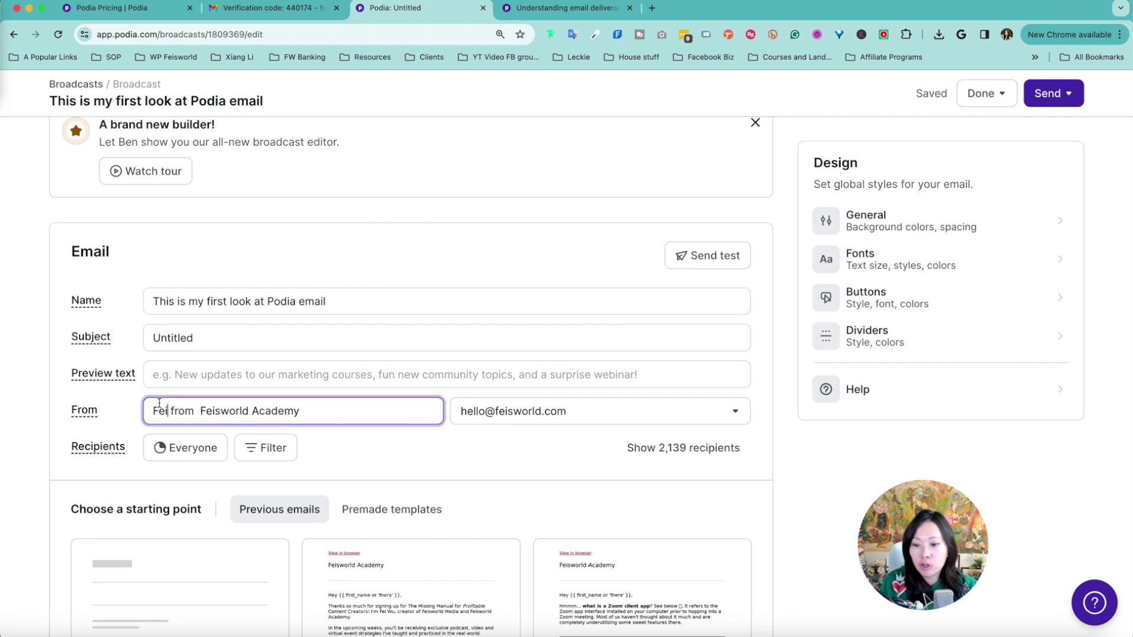
click(200, 411)
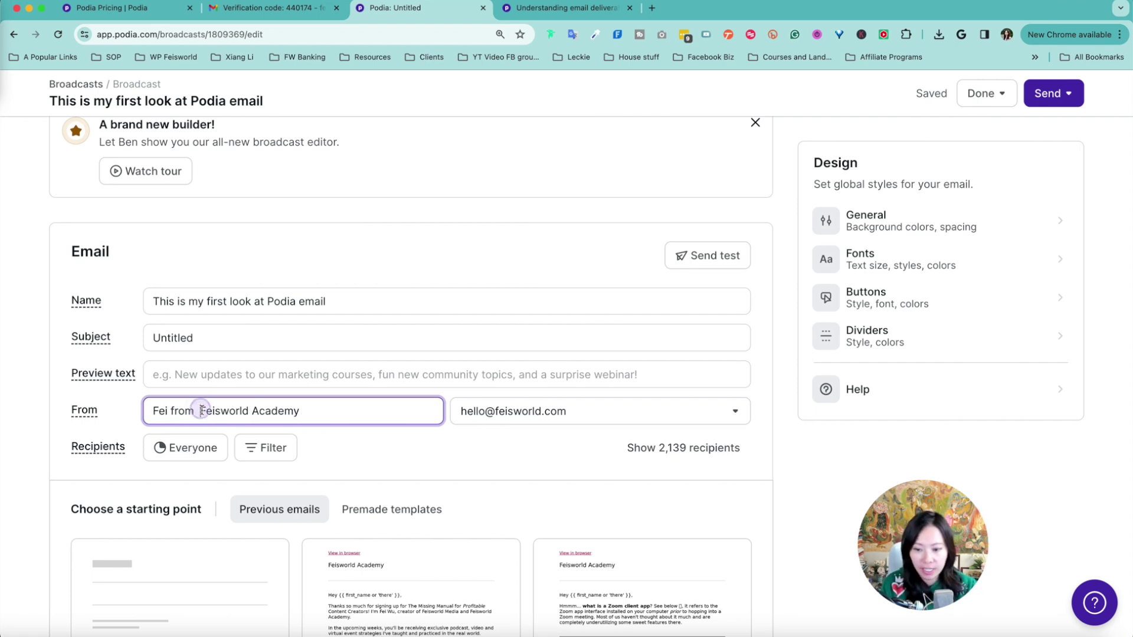
key(BackSpace)
Keep 'Feisworld Academy' in the sender name, check the sending address, and show the recipient segments.
click(300, 411)
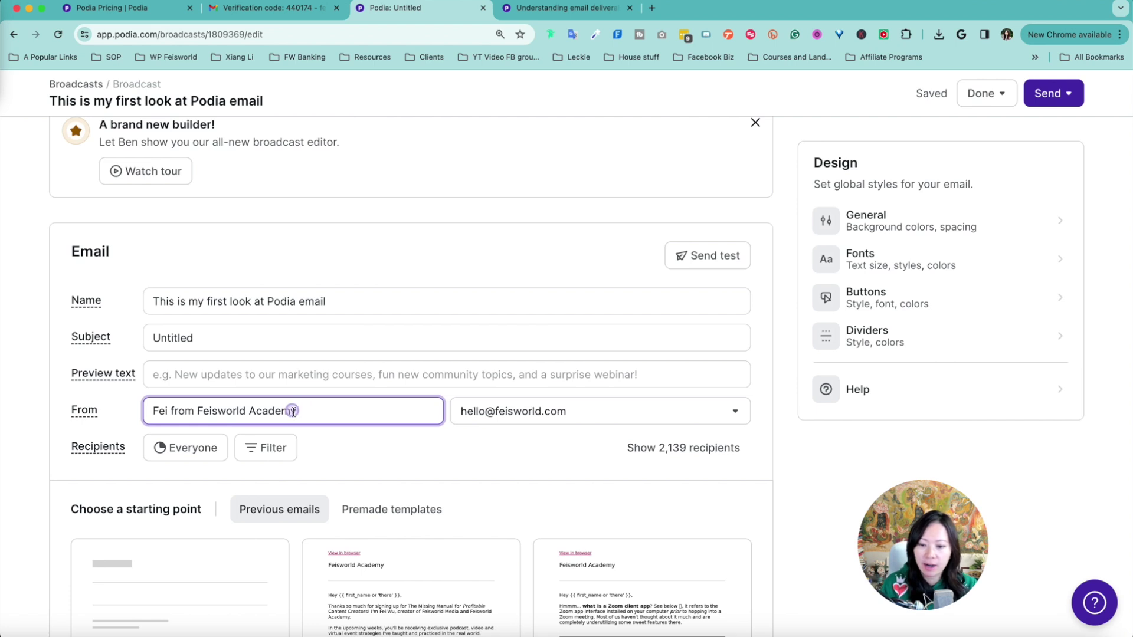
double_click(291, 411)
key(BackSpace)
key(BackSpace)
key(super+z)
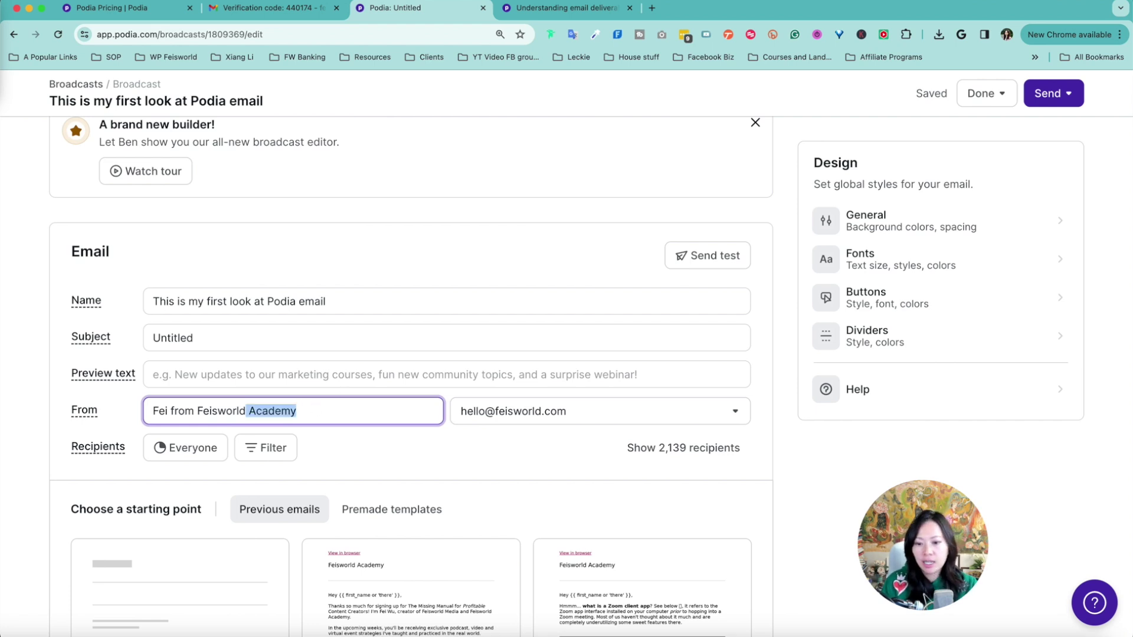
click(542, 417)
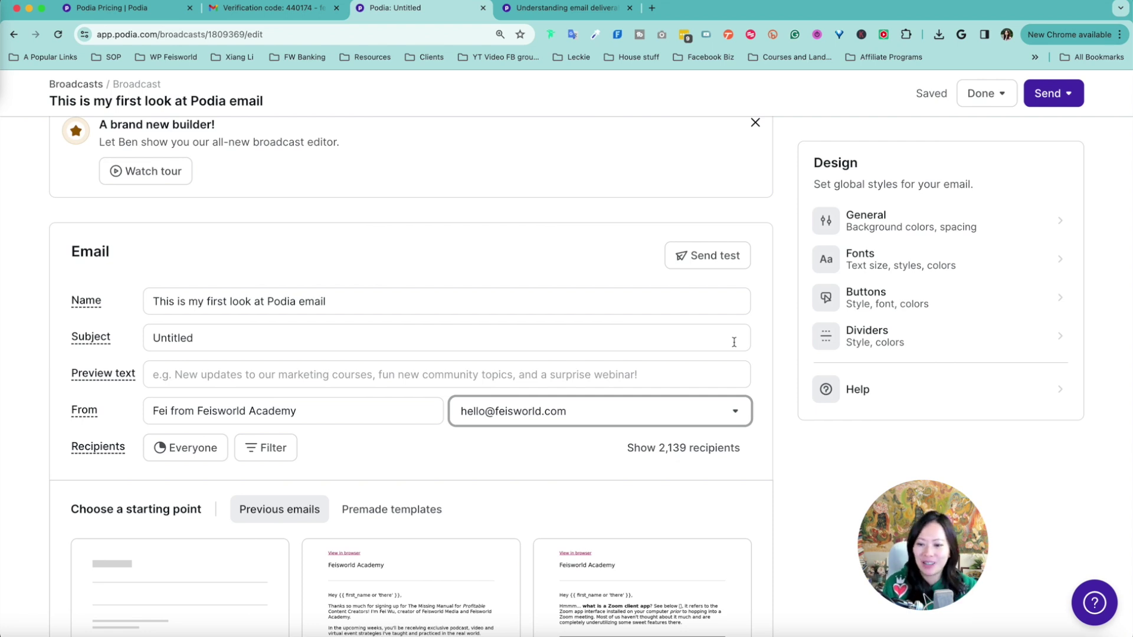
click(204, 460)
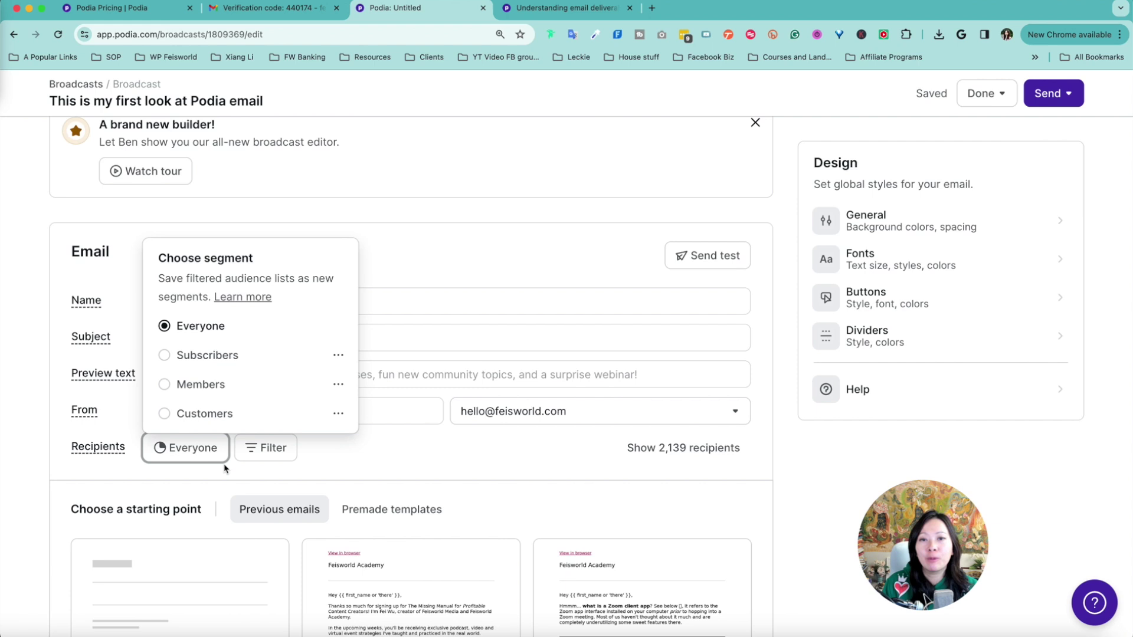
Switch recipients from Everyone to the Customers segment of 211 subscribers, then show the audience filters.
click(195, 354)
click(195, 447)
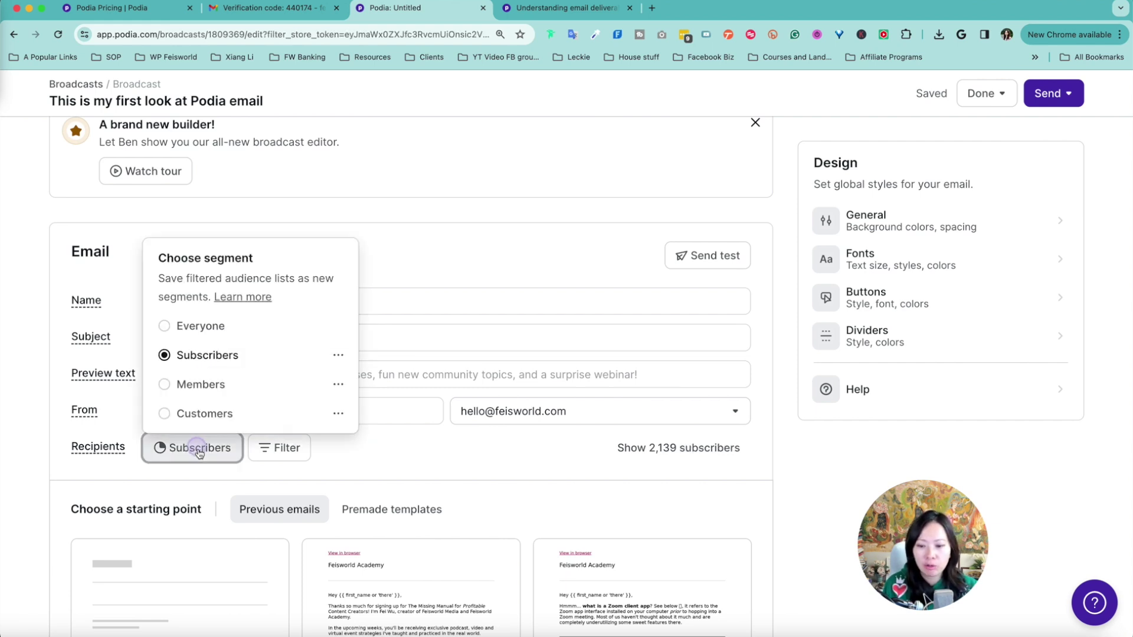
click(177, 356)
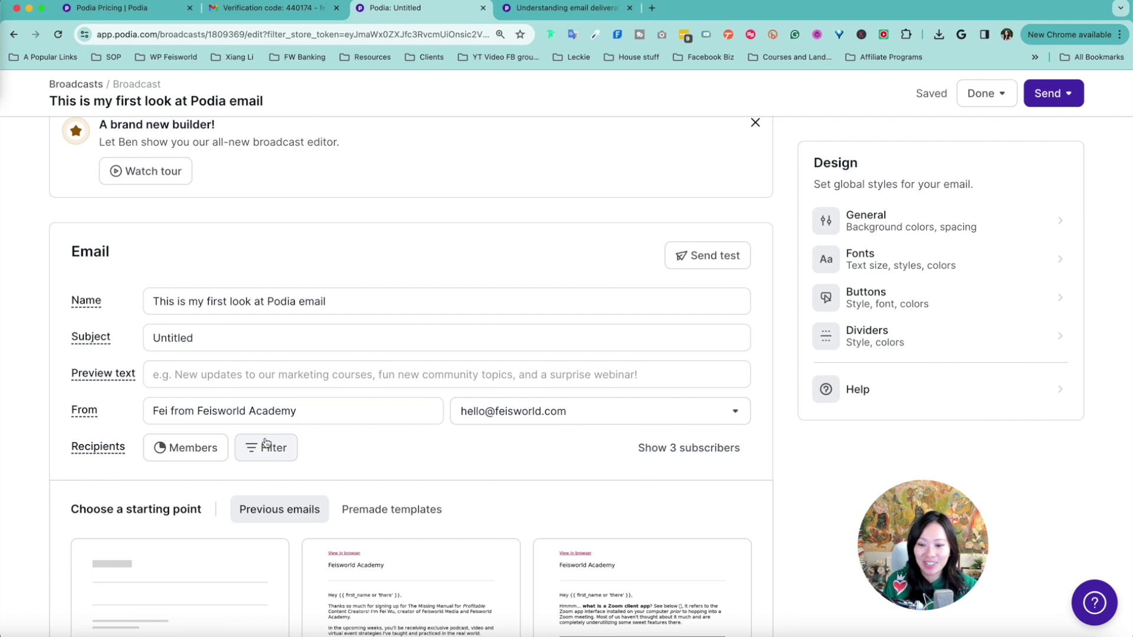
click(171, 450)
click(201, 411)
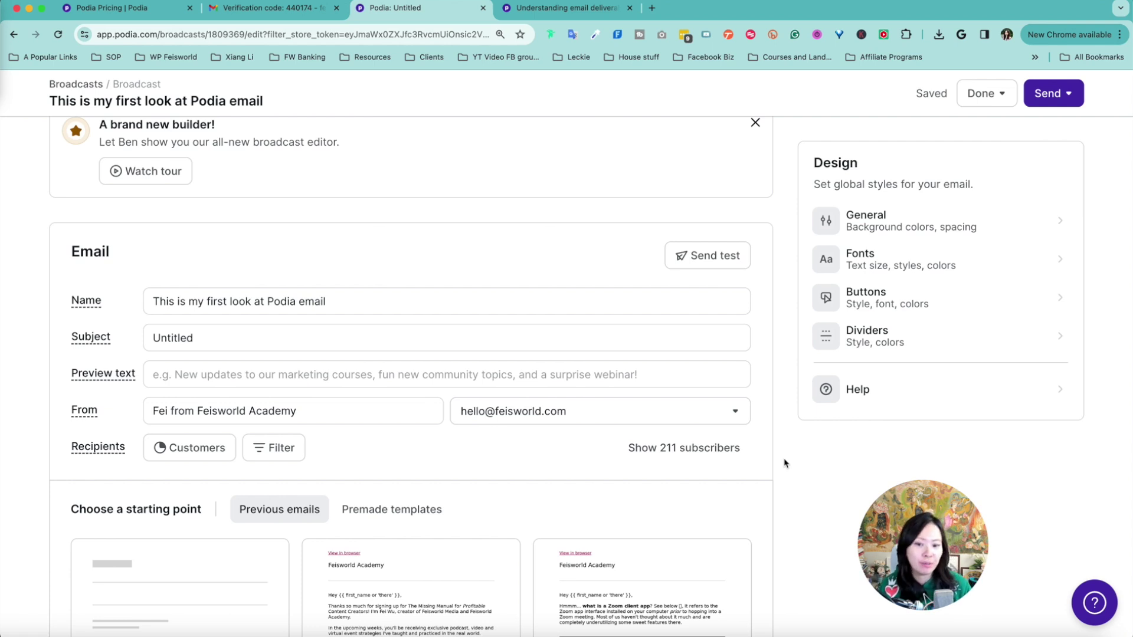
click(275, 447)
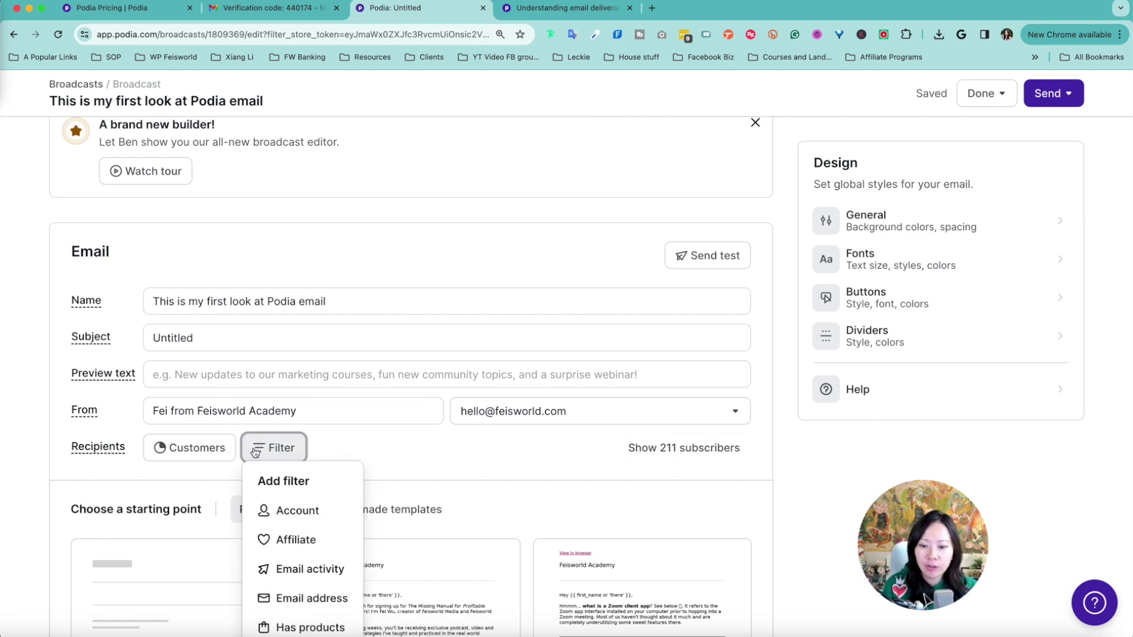
Add a Has products recipient filter set to a specific product.
scroll(317, 496, down, 1)
scroll(330, 501, down, 3)
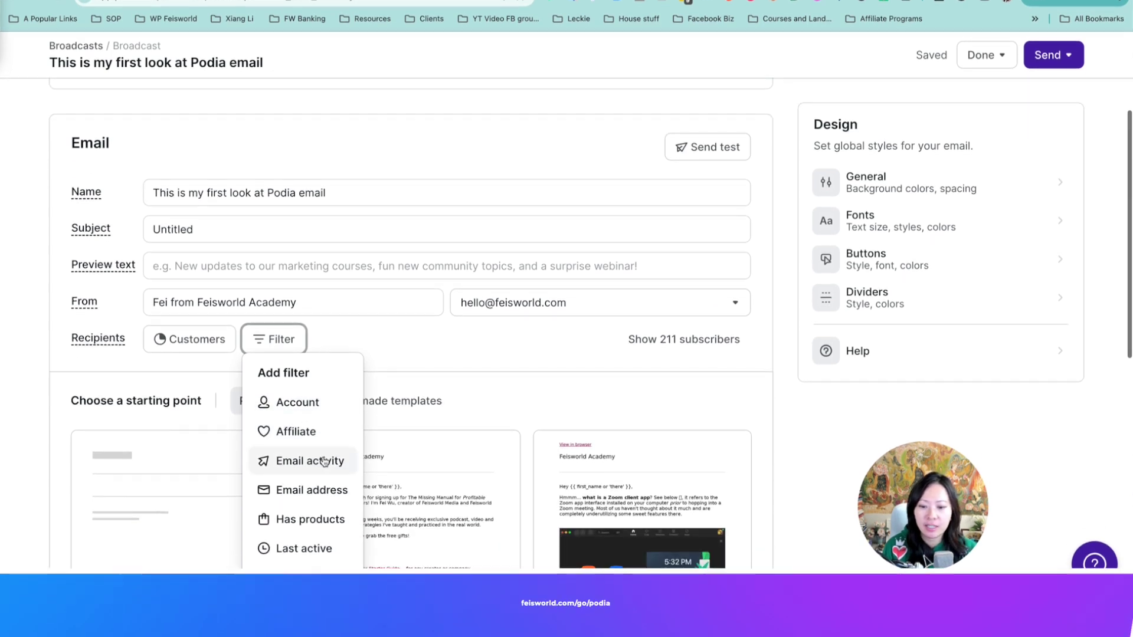
scroll(330, 407, down, 1)
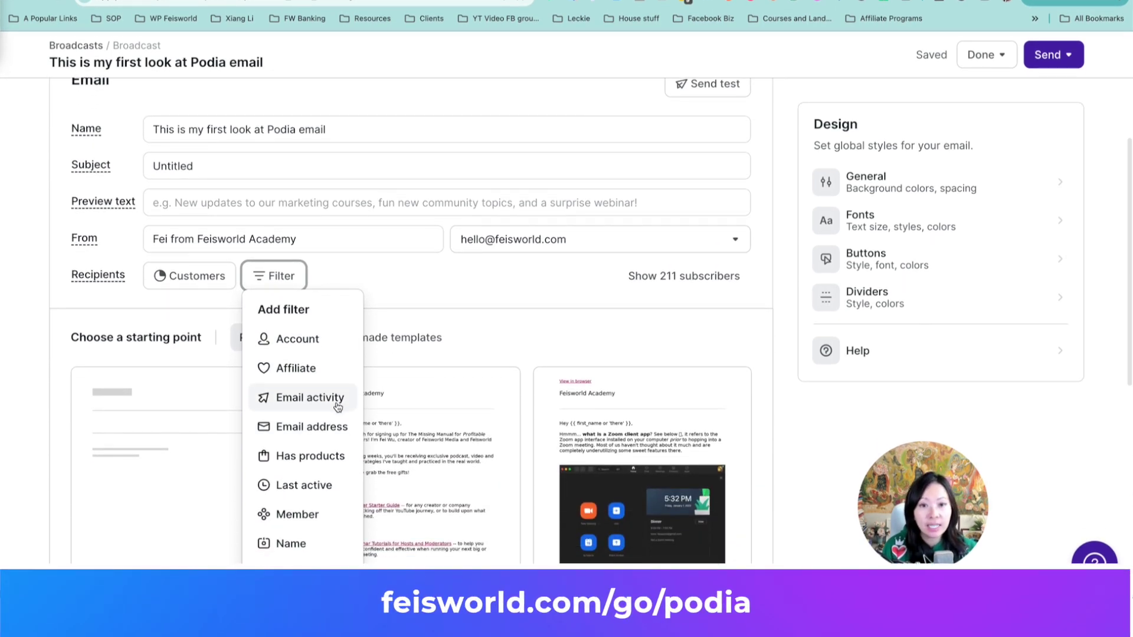
scroll(336, 407, down, 2)
scroll(337, 407, down, 1)
click(331, 382)
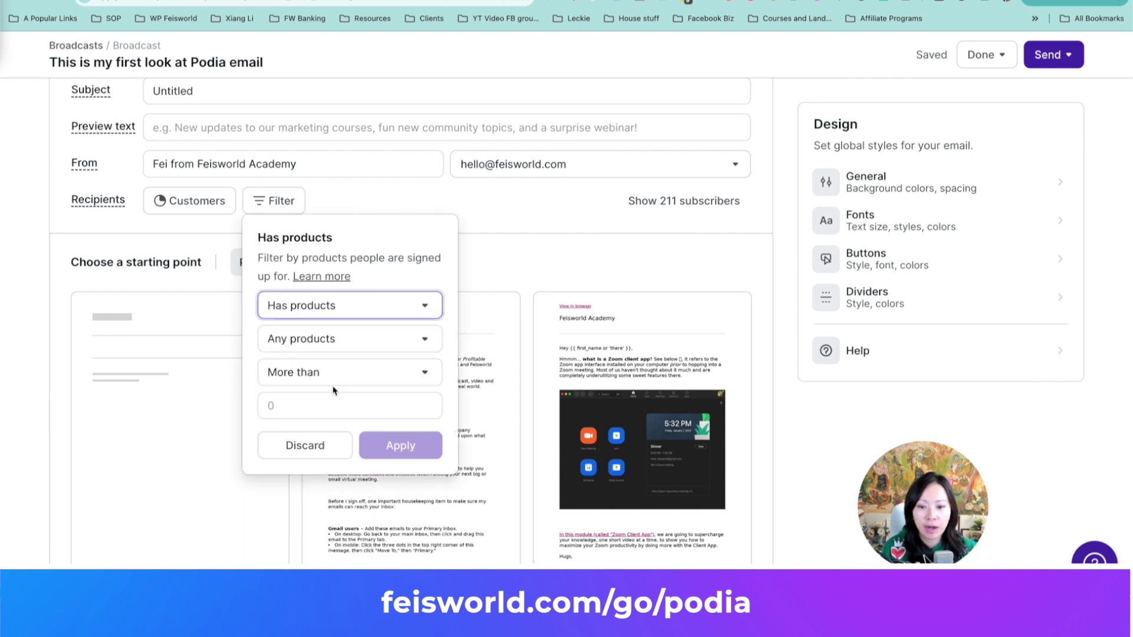
click(344, 340)
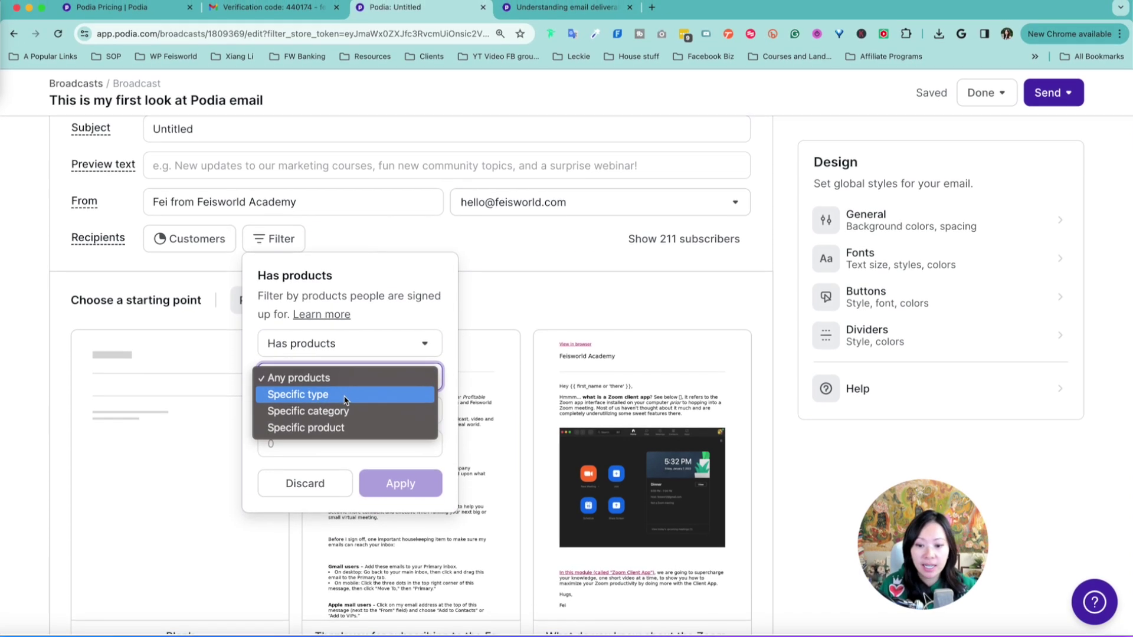
click(347, 427)
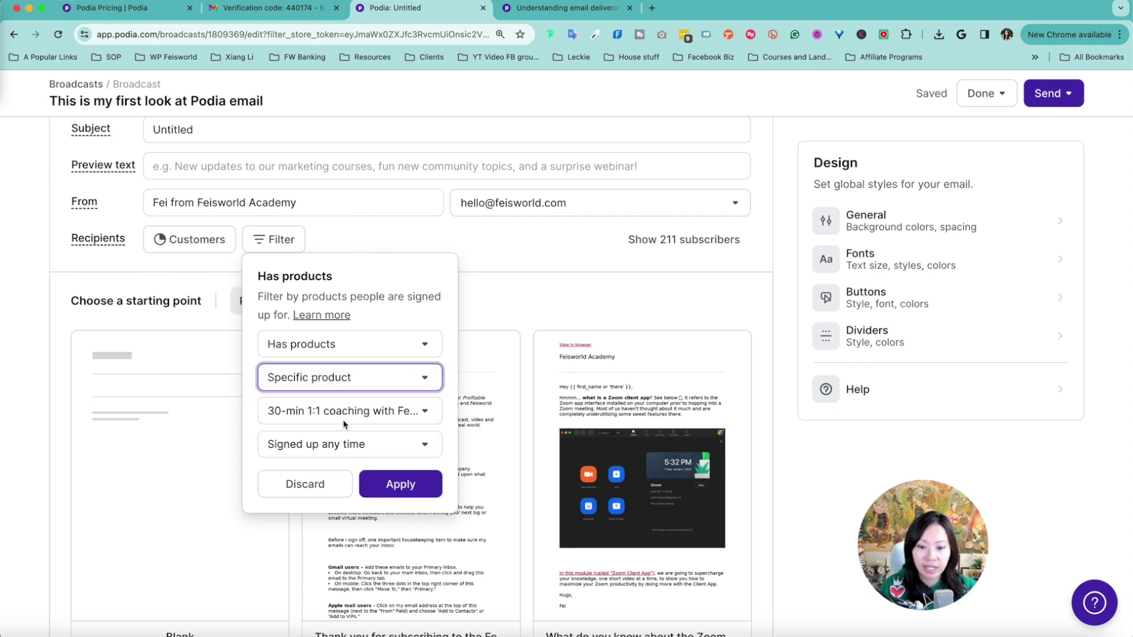
Pick the 30-minute 1:1 coaching product with signups any time, then close without applying.
scroll(362, 407, down, 1)
scroll(362, 407, down, 3)
click(378, 334)
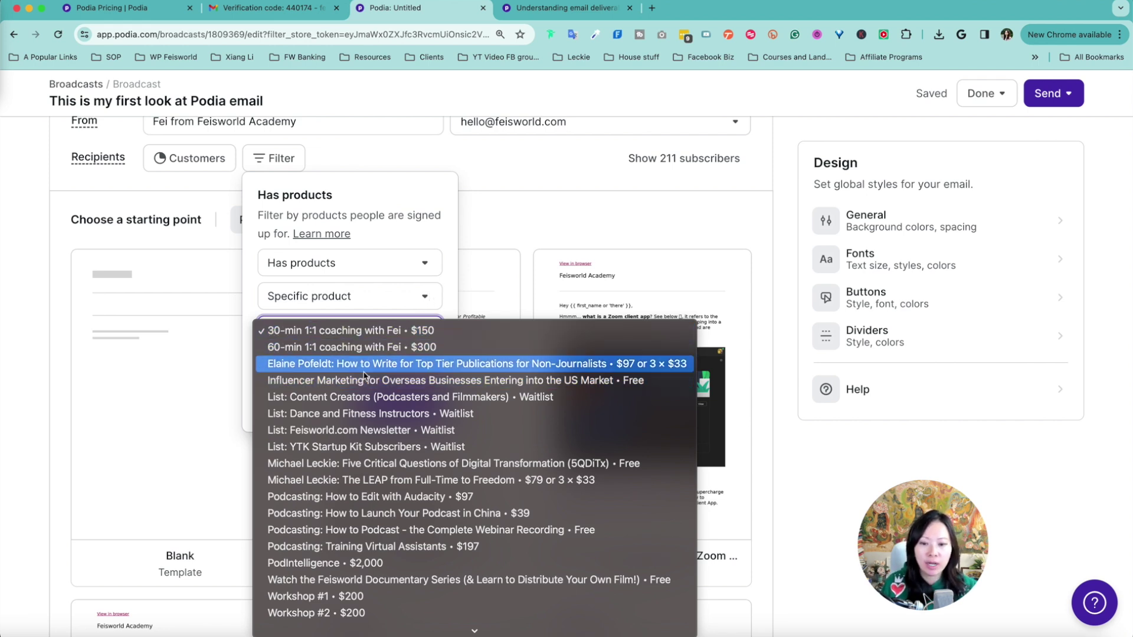
click(424, 332)
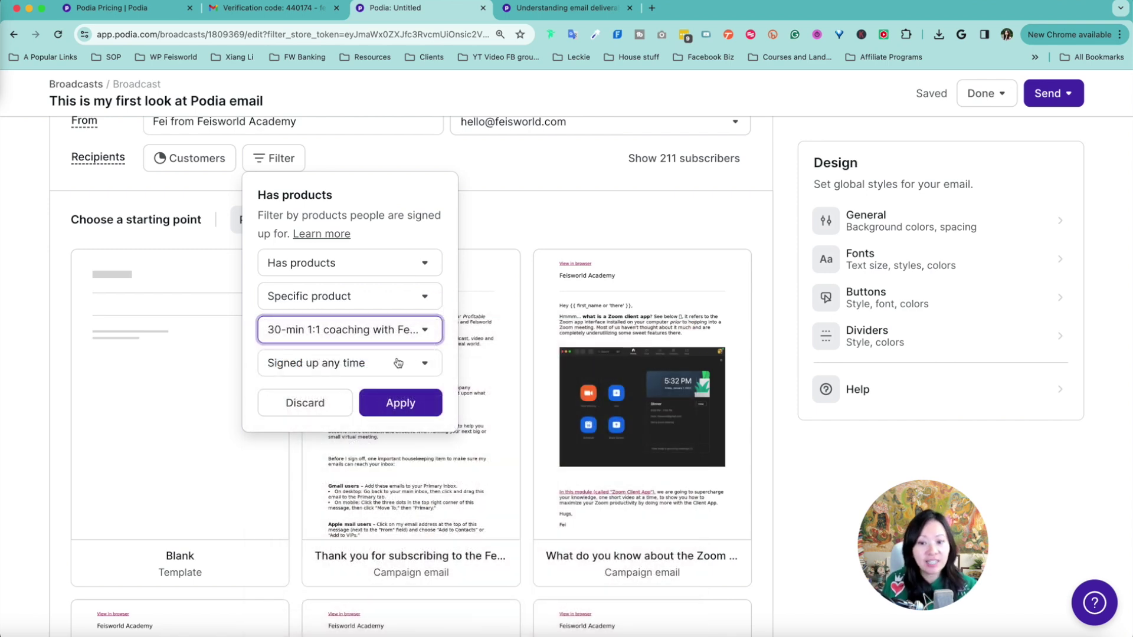
click(398, 363)
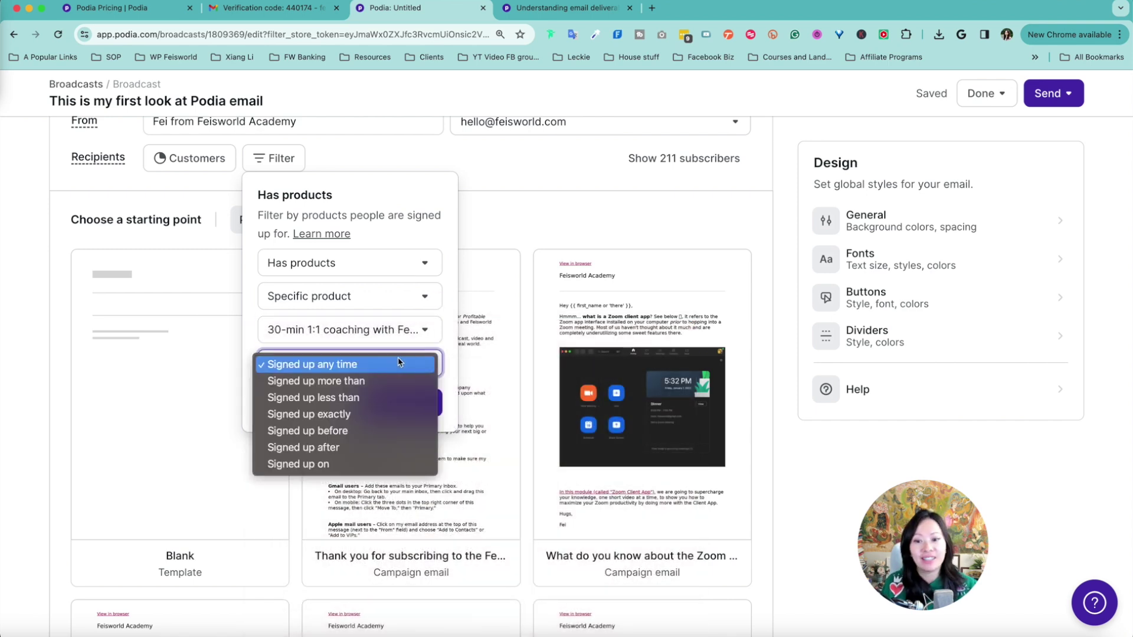
click(448, 339)
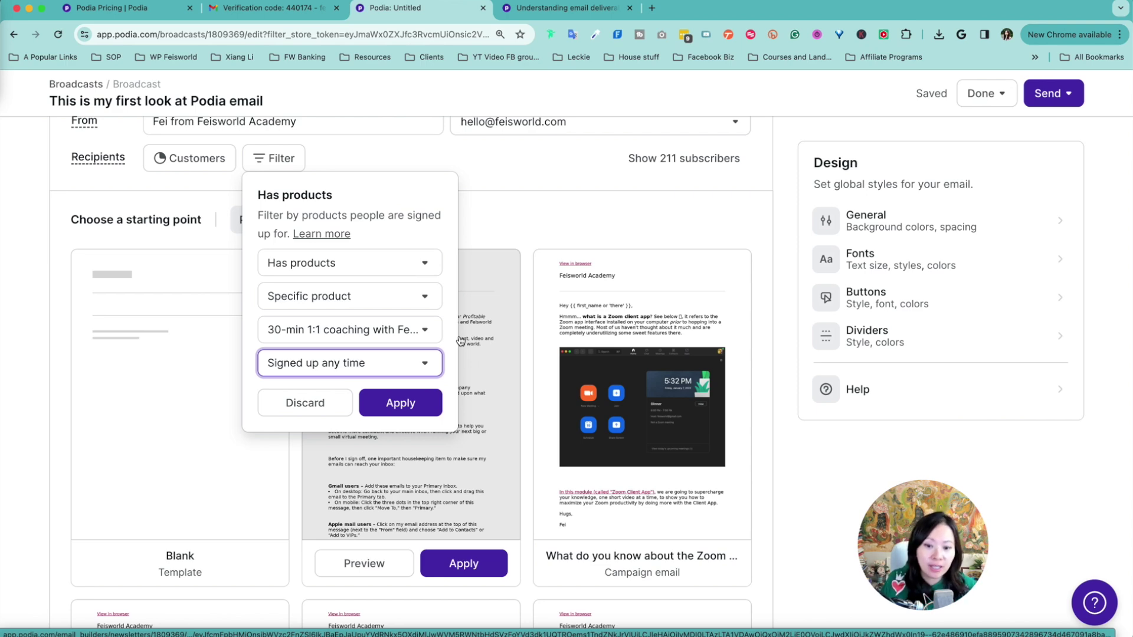
click(585, 239)
scroll(671, 225, down, 1)
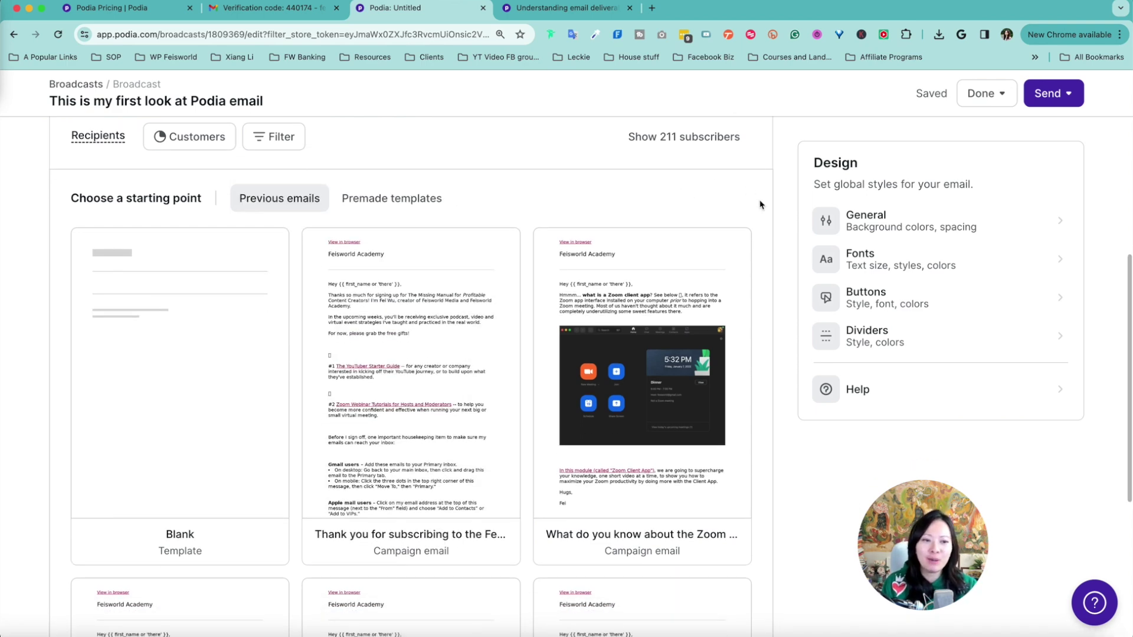
scroll(679, 295, down, 2)
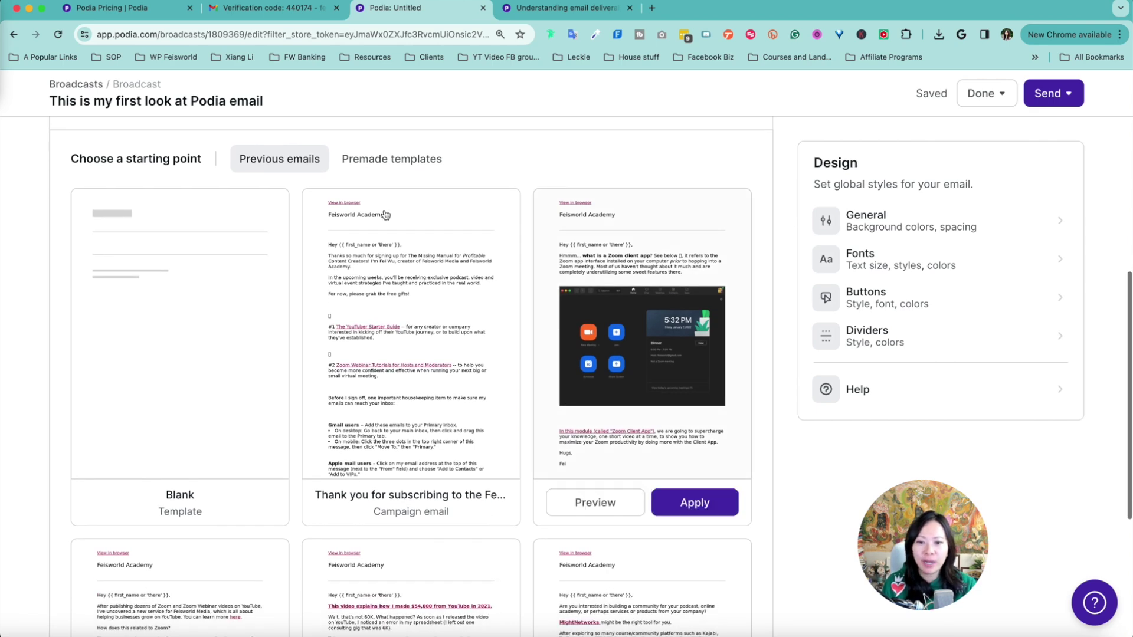
click(407, 168)
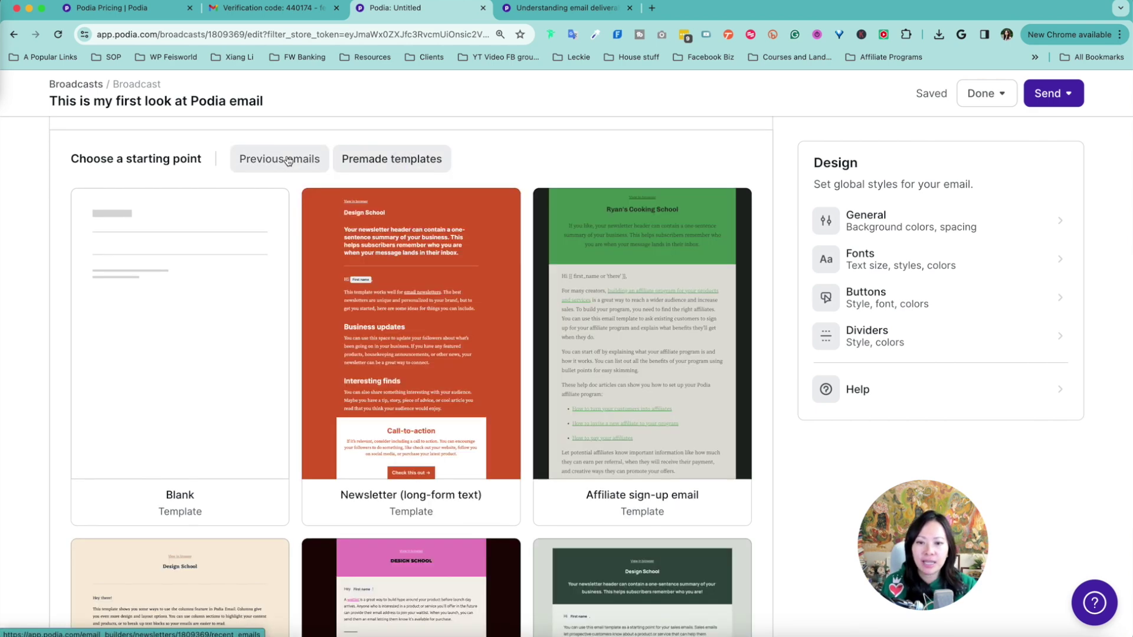
click(279, 159)
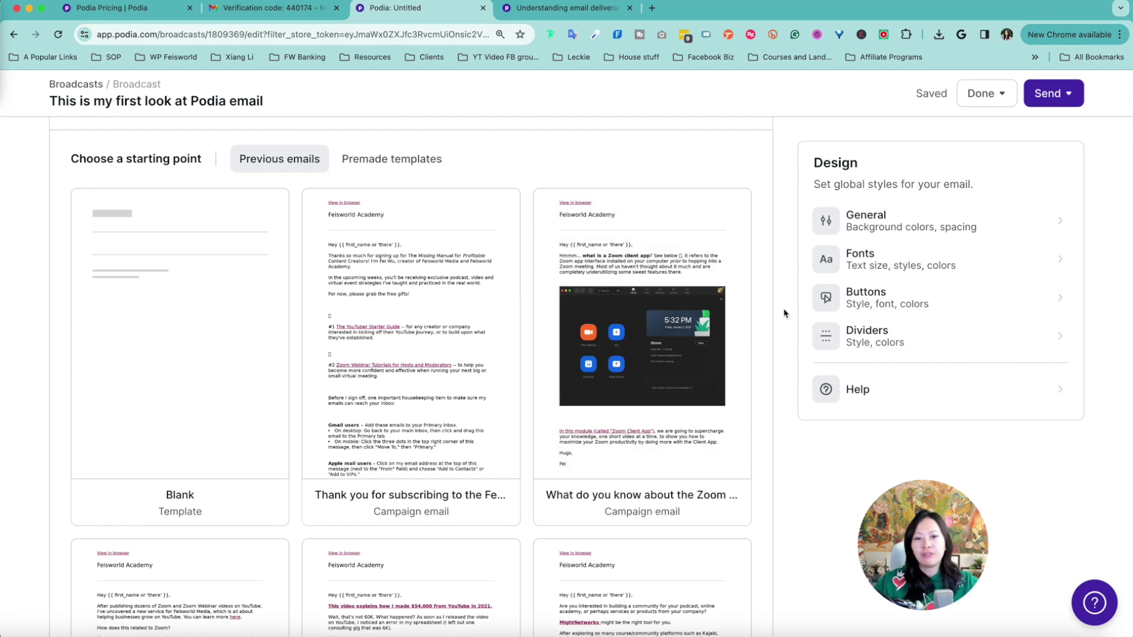
scroll(767, 327, down, 6)
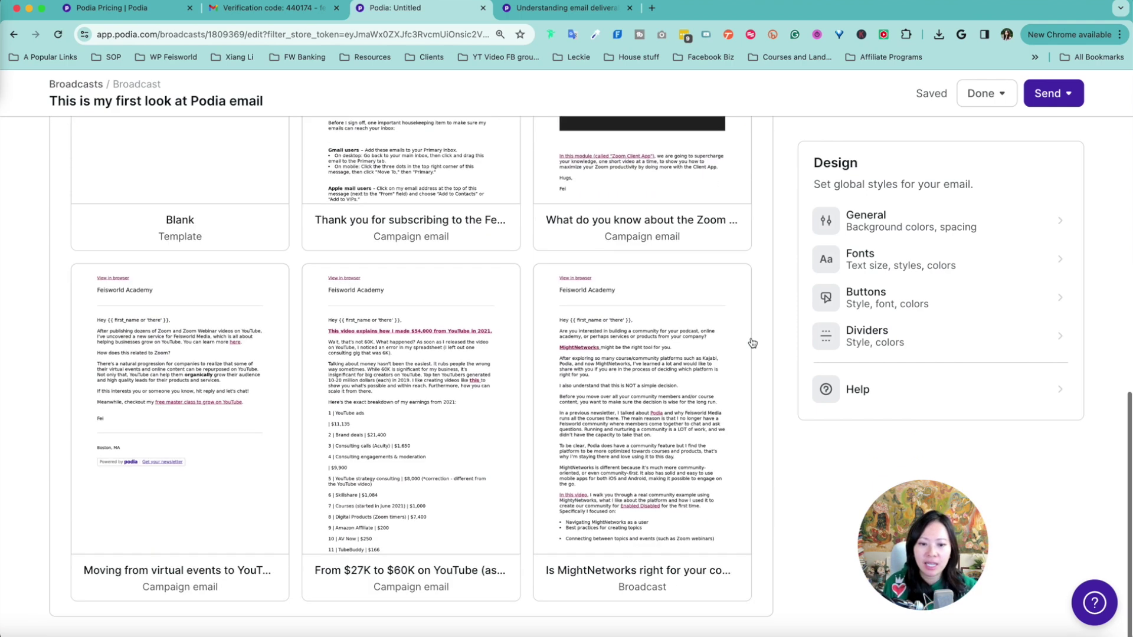
scroll(726, 348, up, 5)
mouse_move(702, 354)
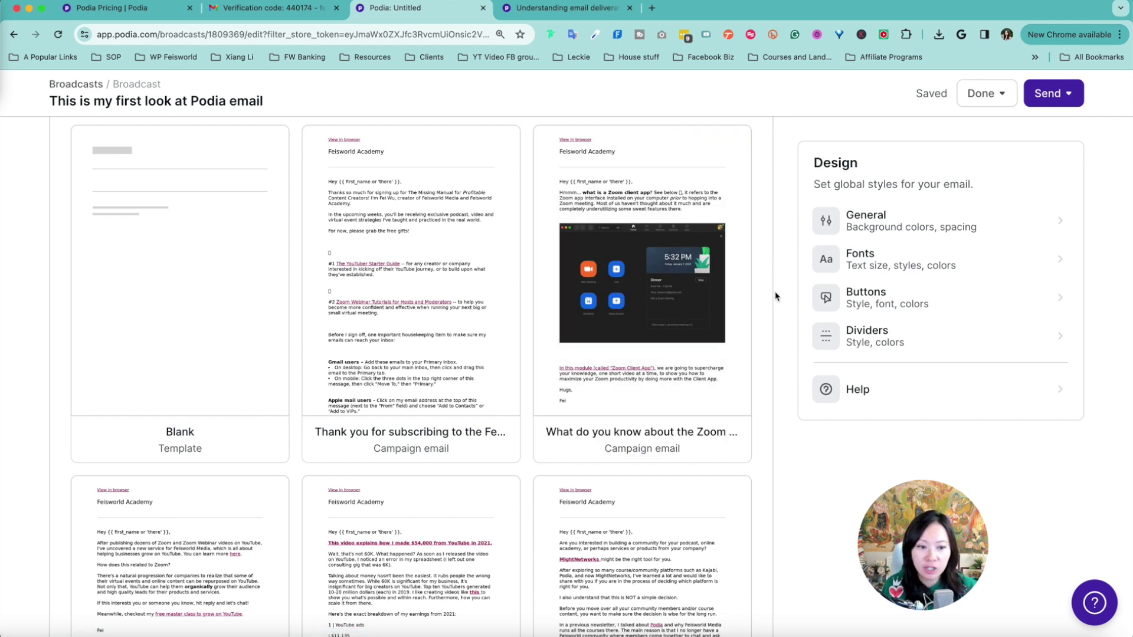
mouse_move(692, 271)
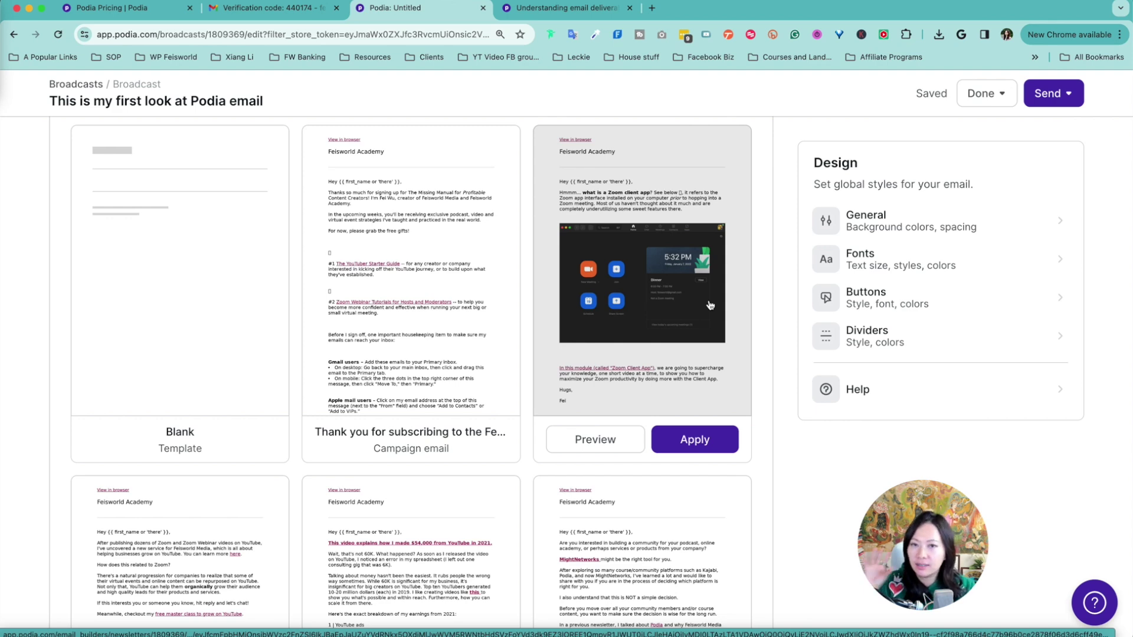
scroll(711, 306, up, 2)
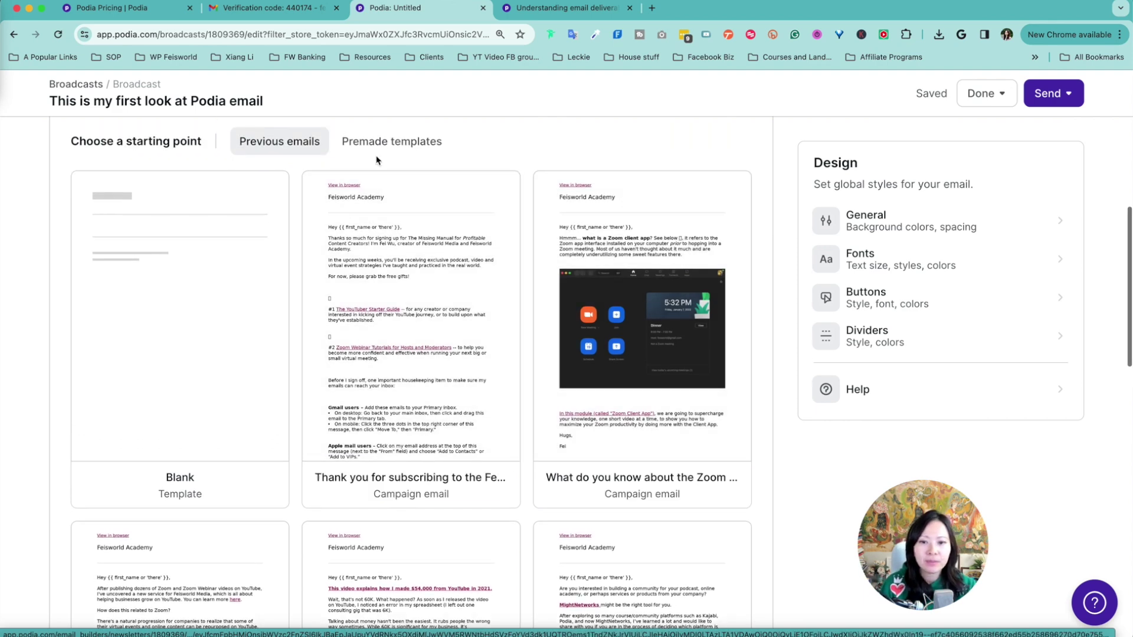
click(383, 145)
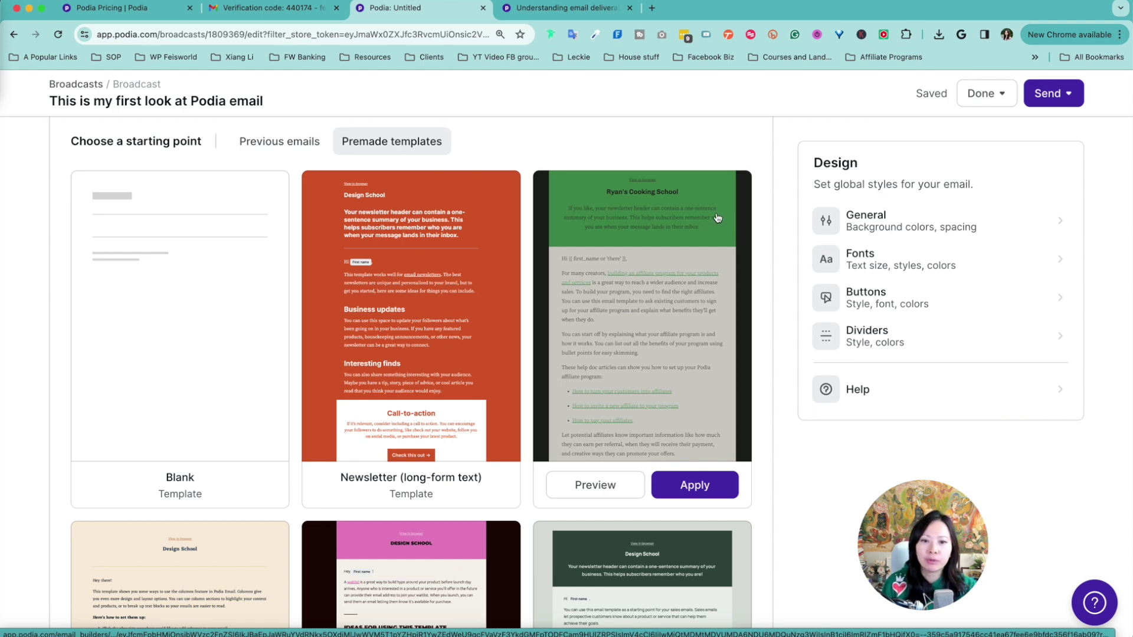
Browse the premade template grid and preview the Newsletter (long-form text) template.
scroll(622, 325, down, 1)
scroll(622, 325, down, 5)
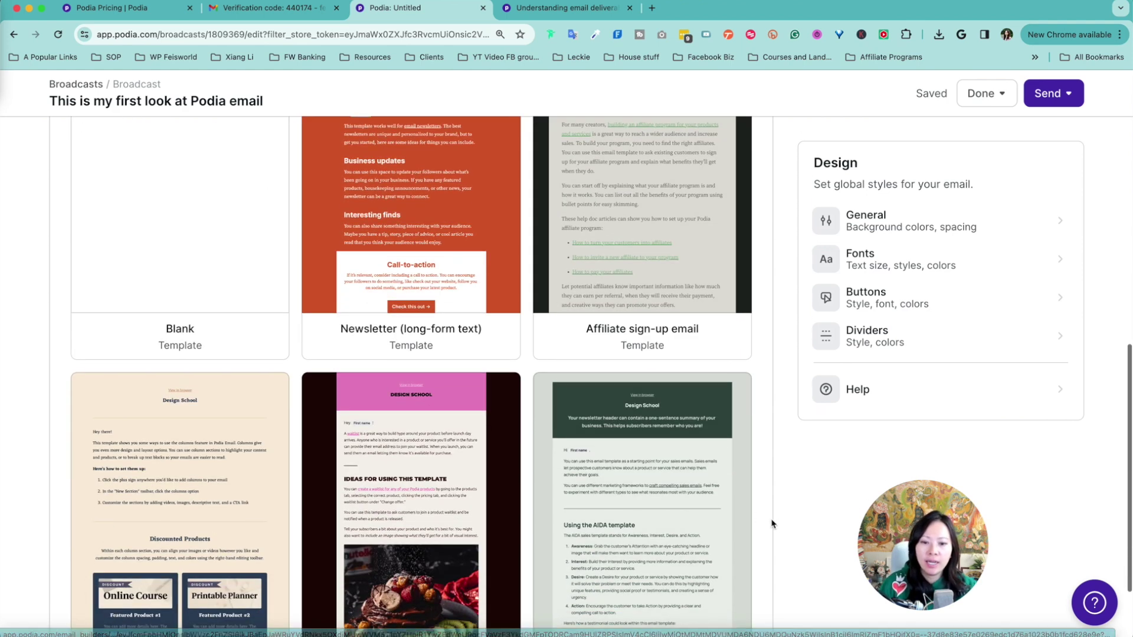
scroll(773, 517, down, 2)
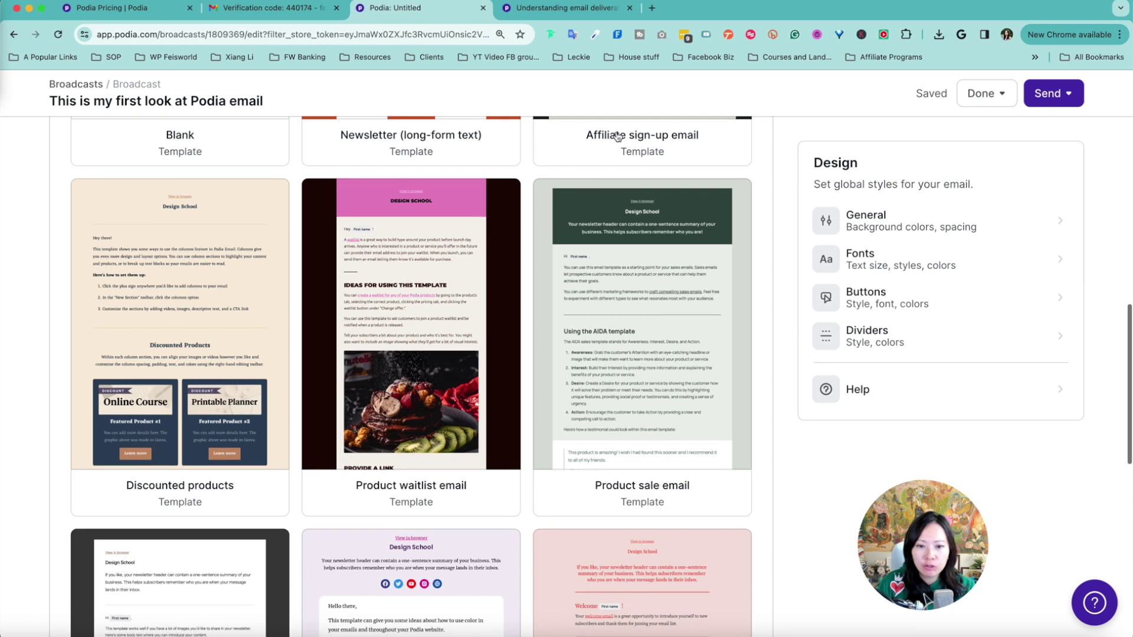
scroll(764, 484, down, 3)
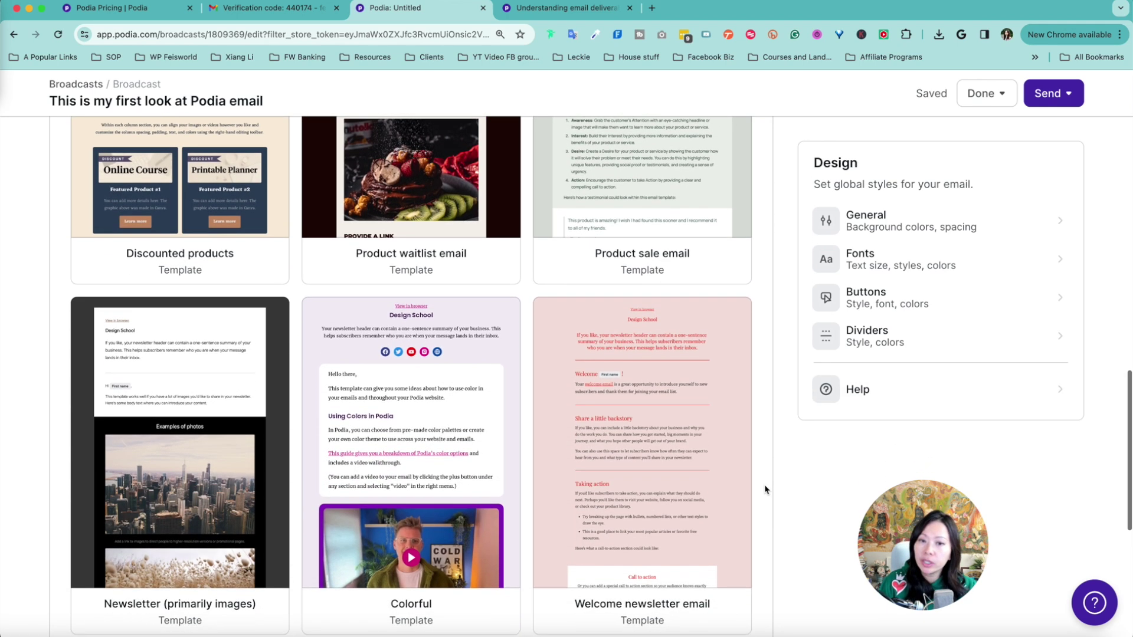
scroll(760, 488, down, 3)
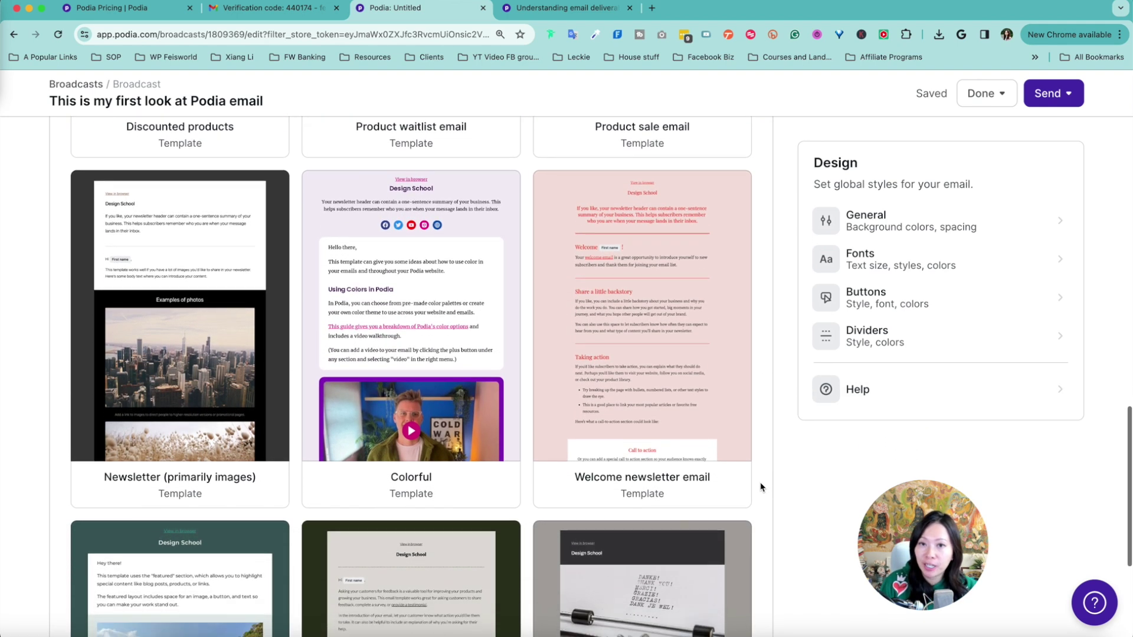
scroll(760, 484, down, 2)
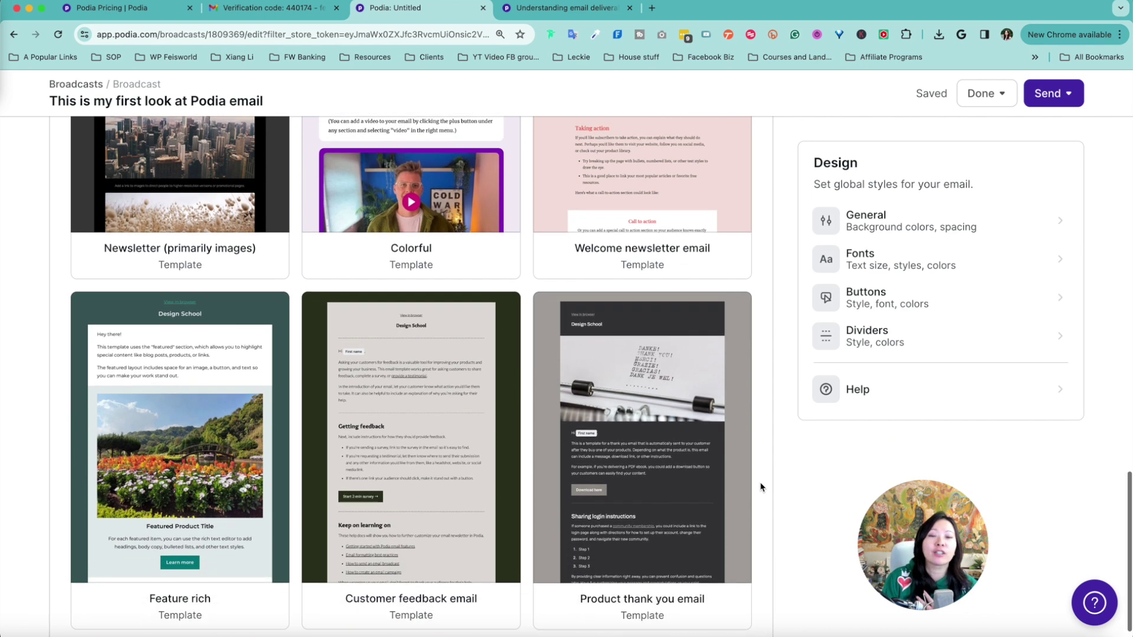
scroll(759, 487, down, 6)
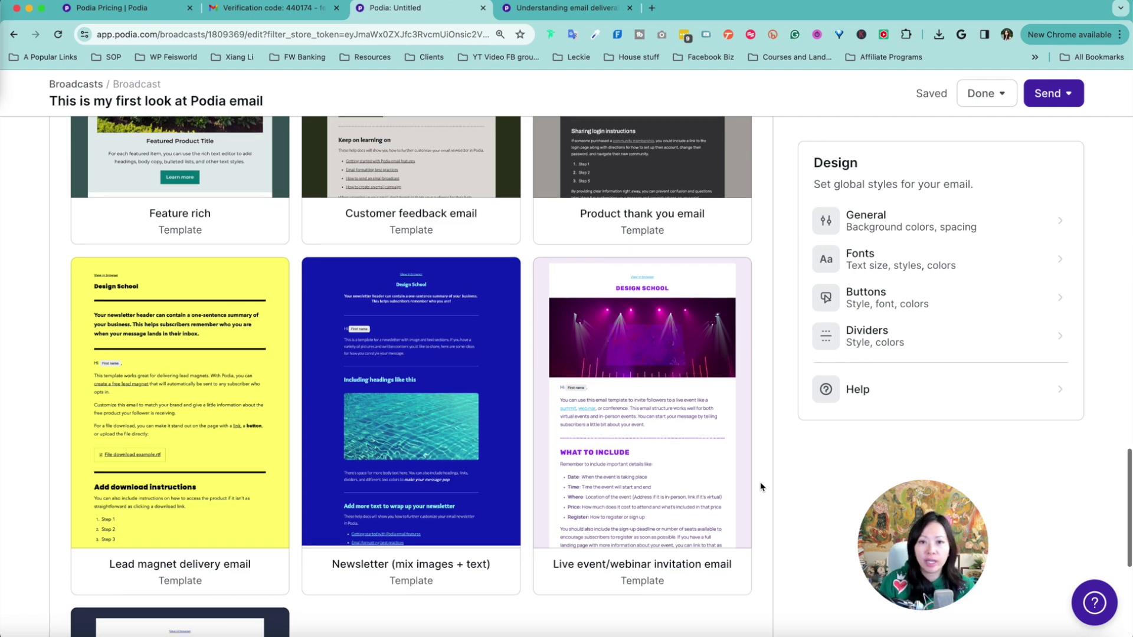
scroll(761, 487, down, 3)
scroll(759, 486, up, 7)
scroll(759, 481, up, 5)
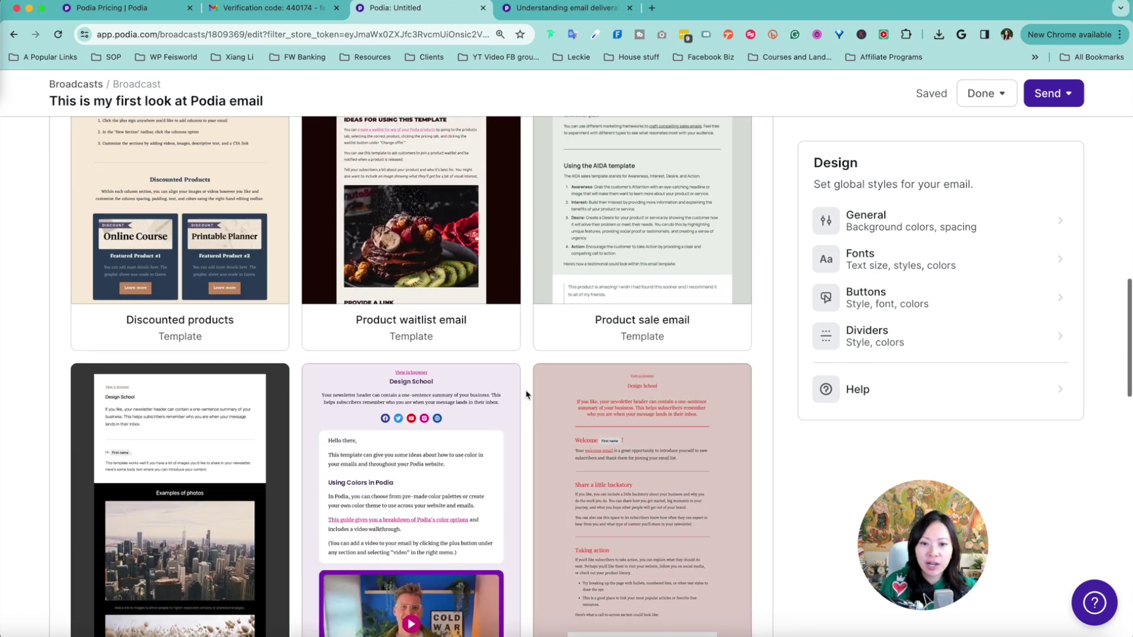
click(435, 230)
Narrow the email's content width in the Design General settings.
scroll(620, 231, down, 10)
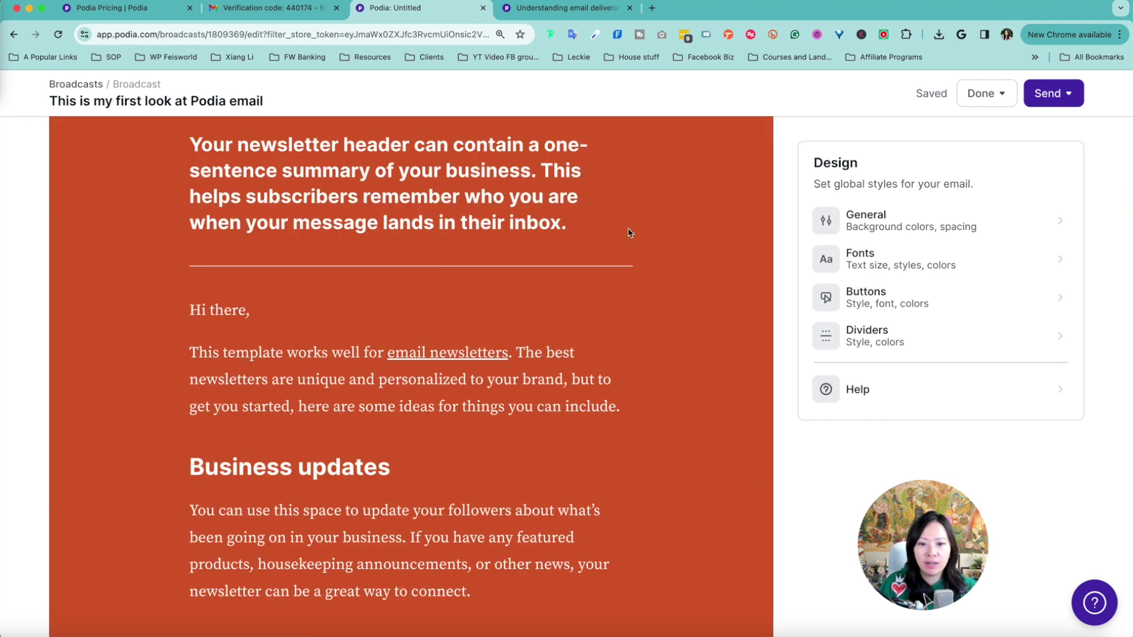
scroll(632, 301, up, 4)
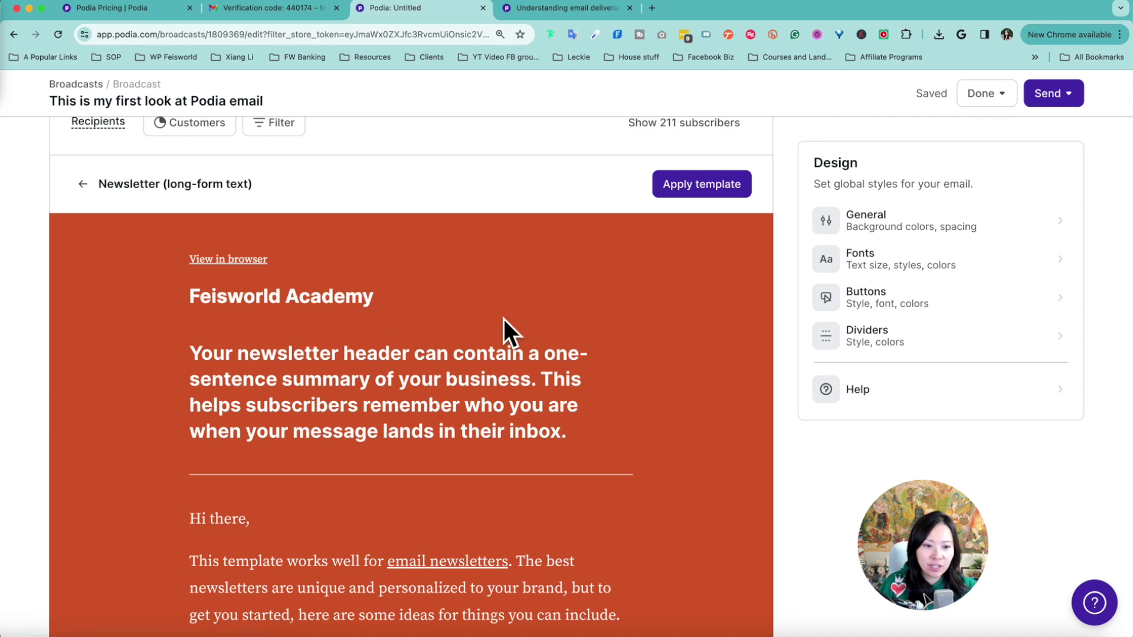
click(943, 227)
drag(1019, 264, 975, 292)
Give the sections a bright red background and reduce their vertical padding.
scroll(981, 374, down, 2)
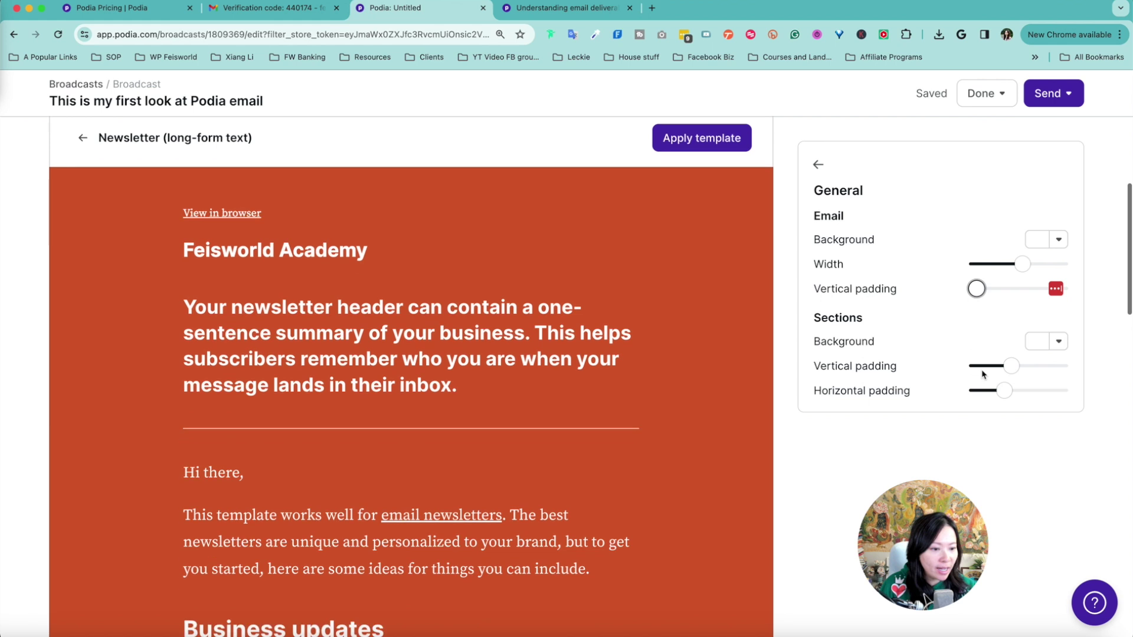
click(1050, 347)
click(1035, 388)
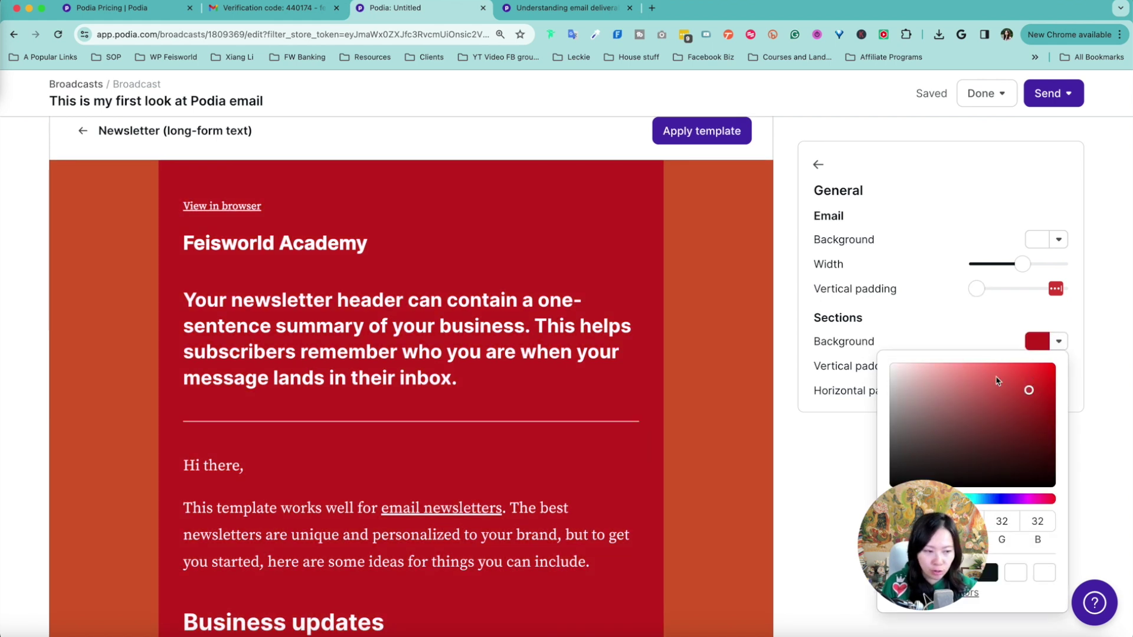
click(1092, 340)
click(1053, 341)
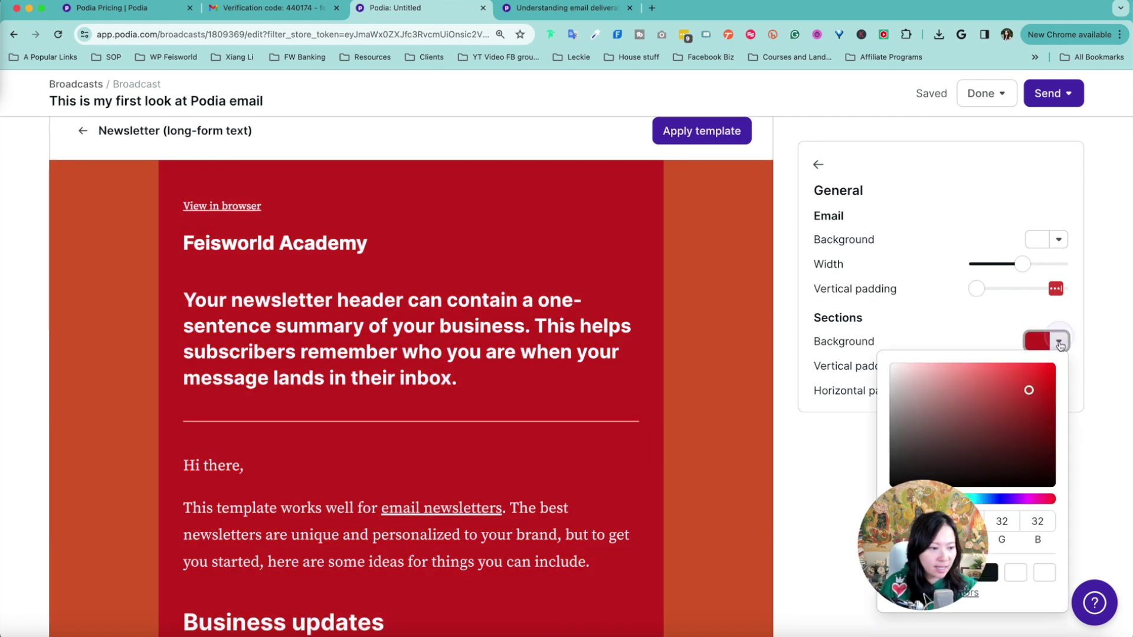
click(1013, 372)
click(1099, 320)
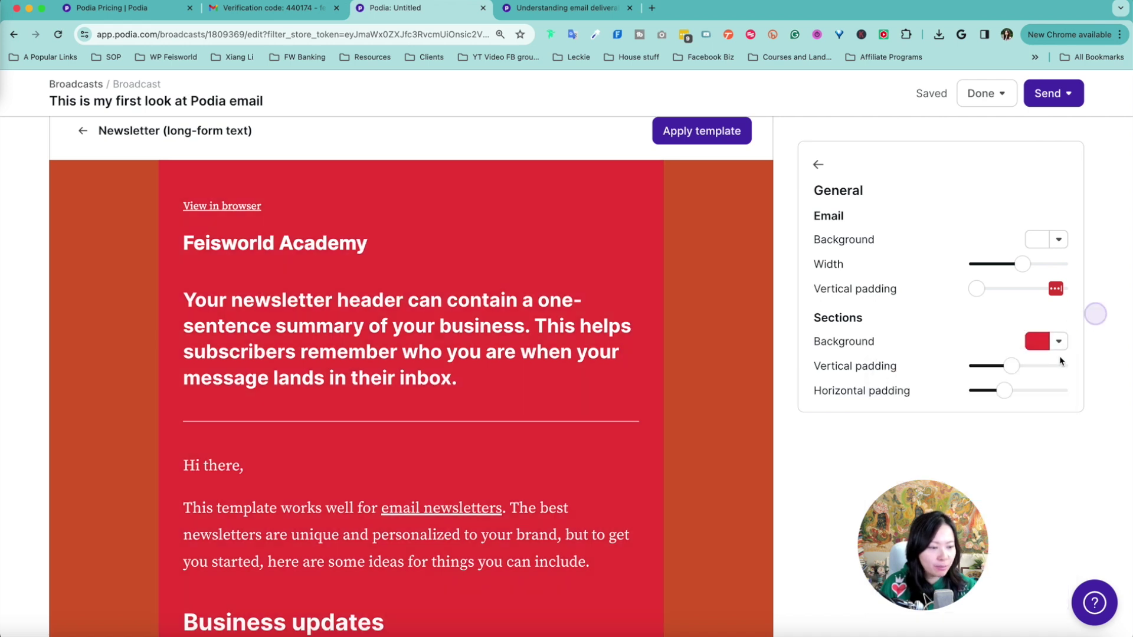
drag(1010, 366, 1004, 391)
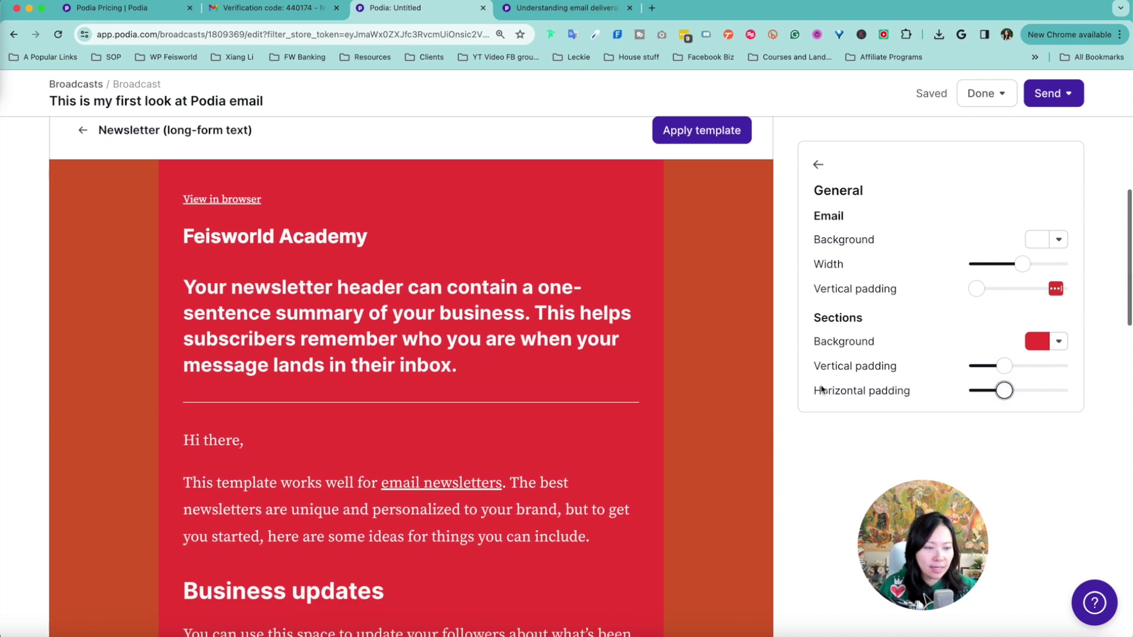
scroll(614, 395, up, 7)
scroll(614, 394, down, 3)
scroll(613, 395, down, 1)
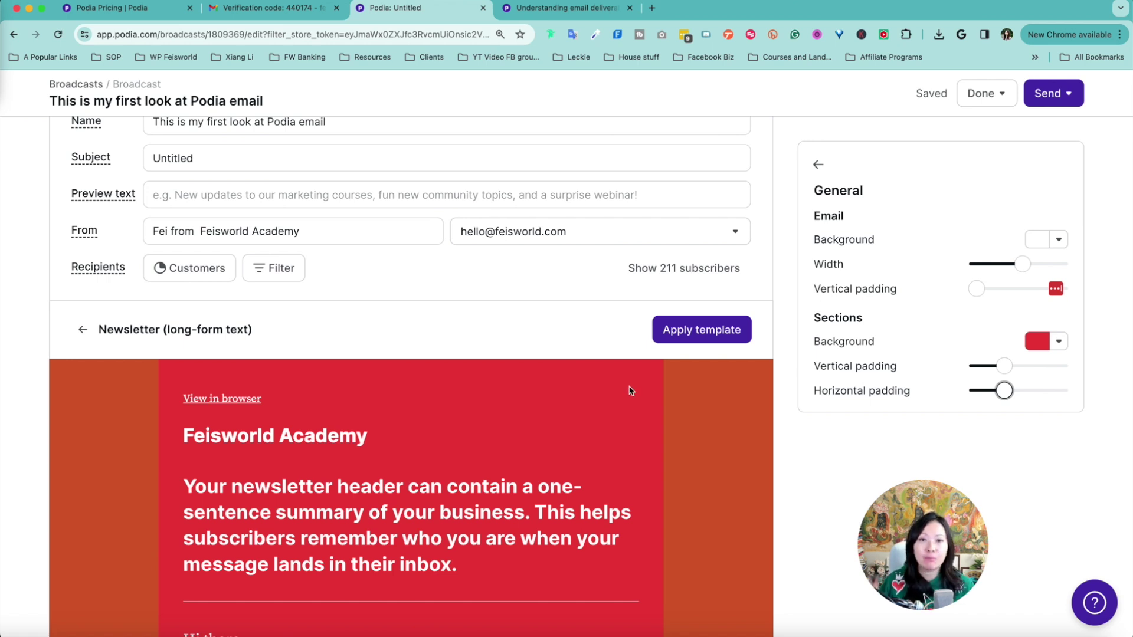
Send a test copy of the red newsletter and review the Finish later and Send later options.
scroll(849, 163, up, 10)
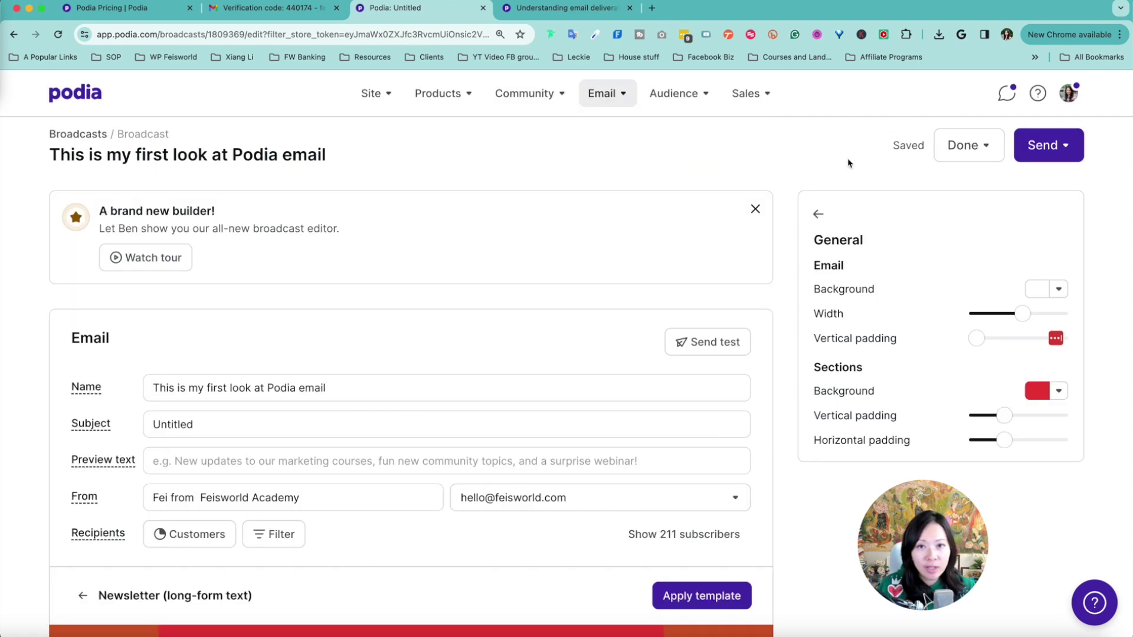
click(735, 348)
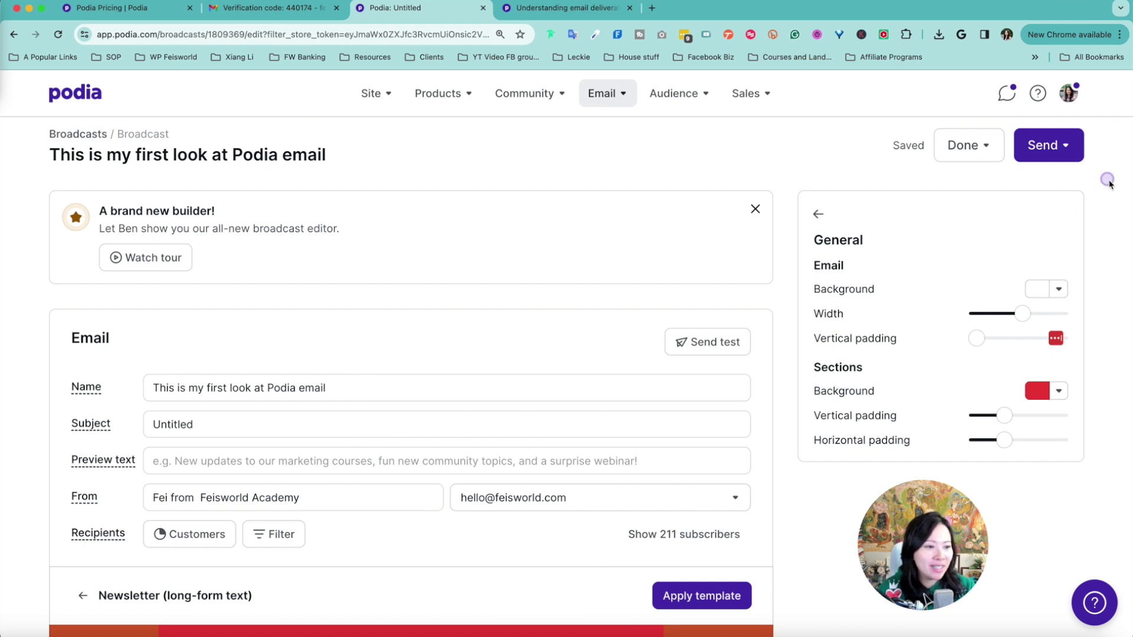
click(983, 154)
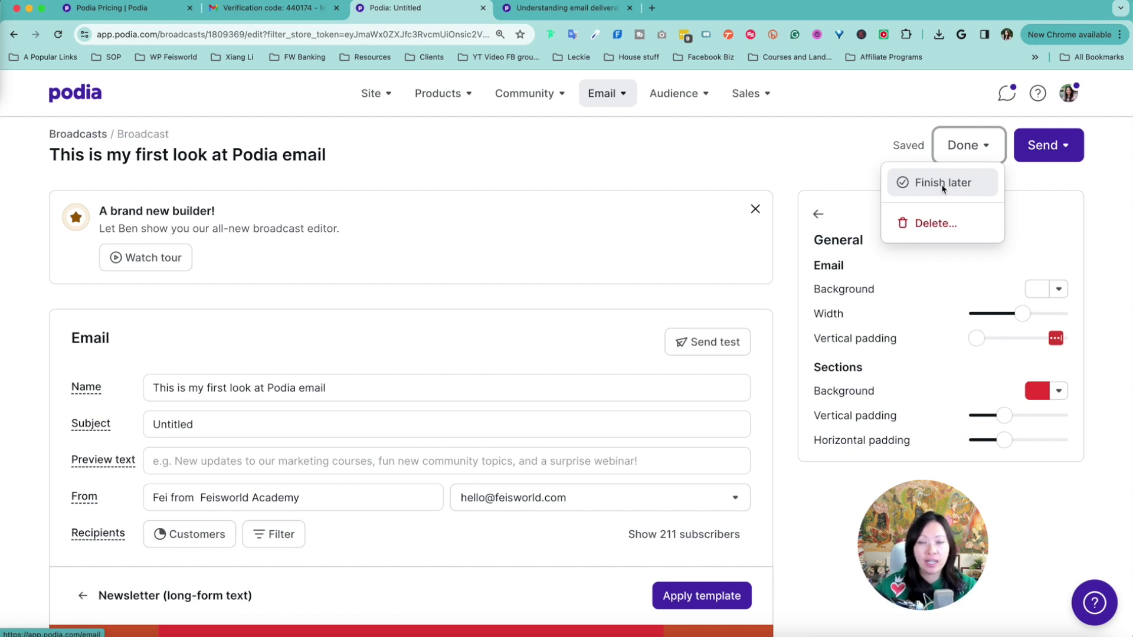
click(1079, 152)
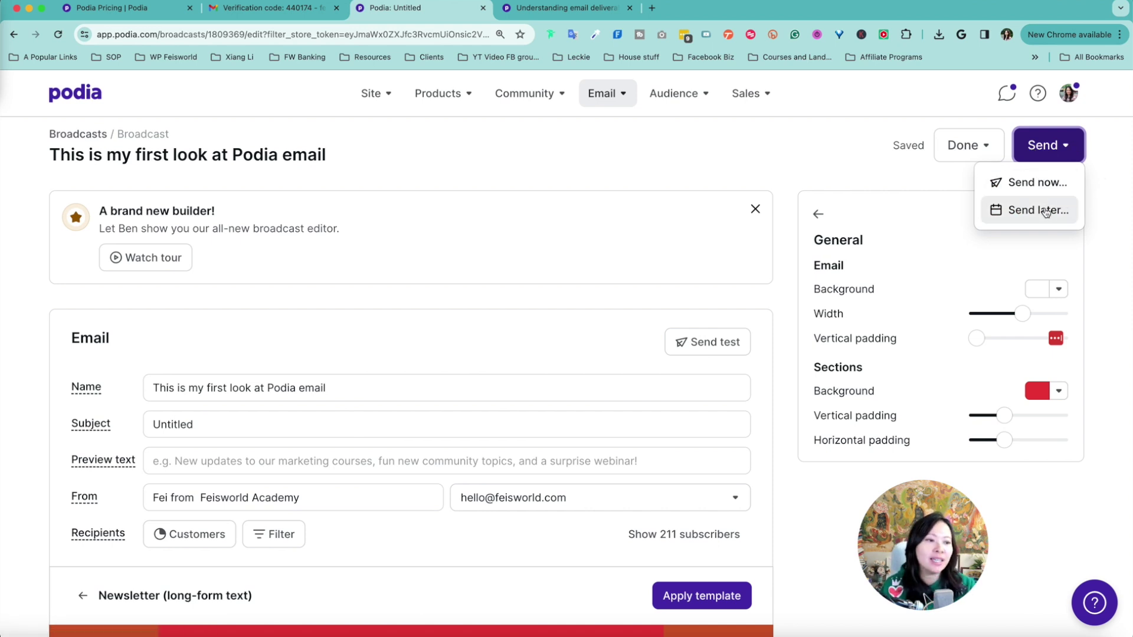
click(1119, 206)
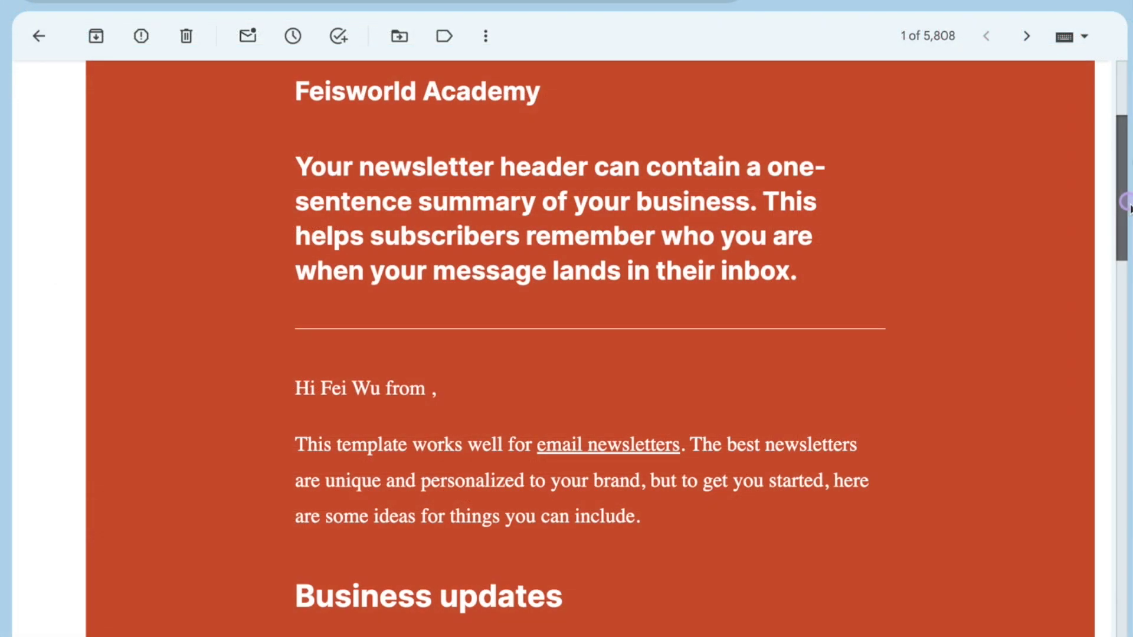
Read the delivered test email in Gmail past its Business updates section.
drag(1125, 203, 1128, 632)
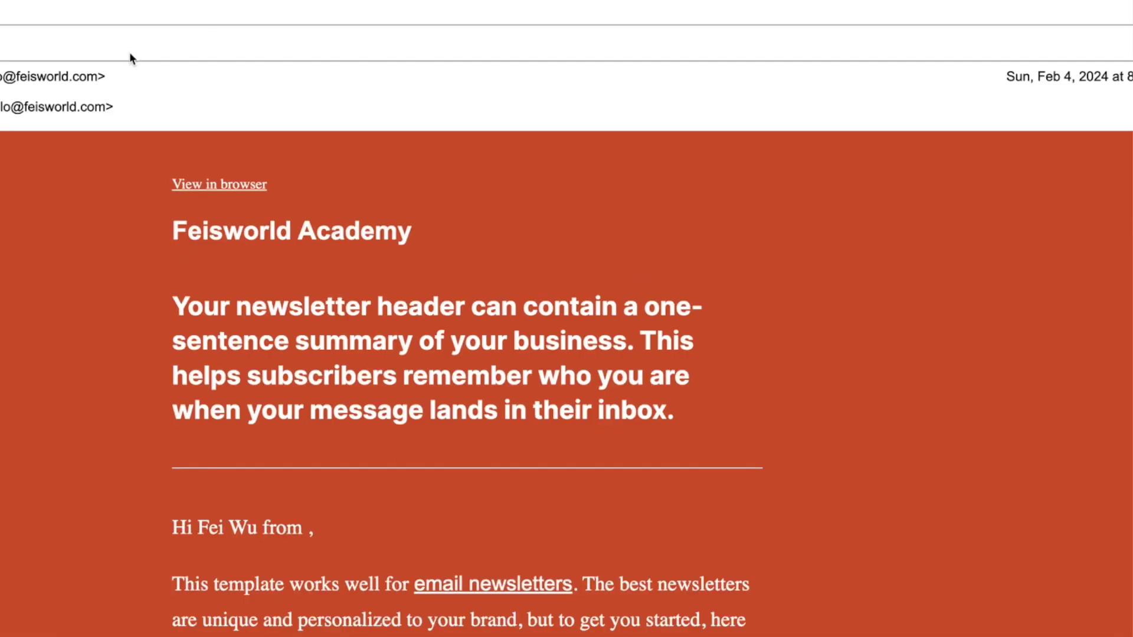
scroll(575, 239, down, 12)
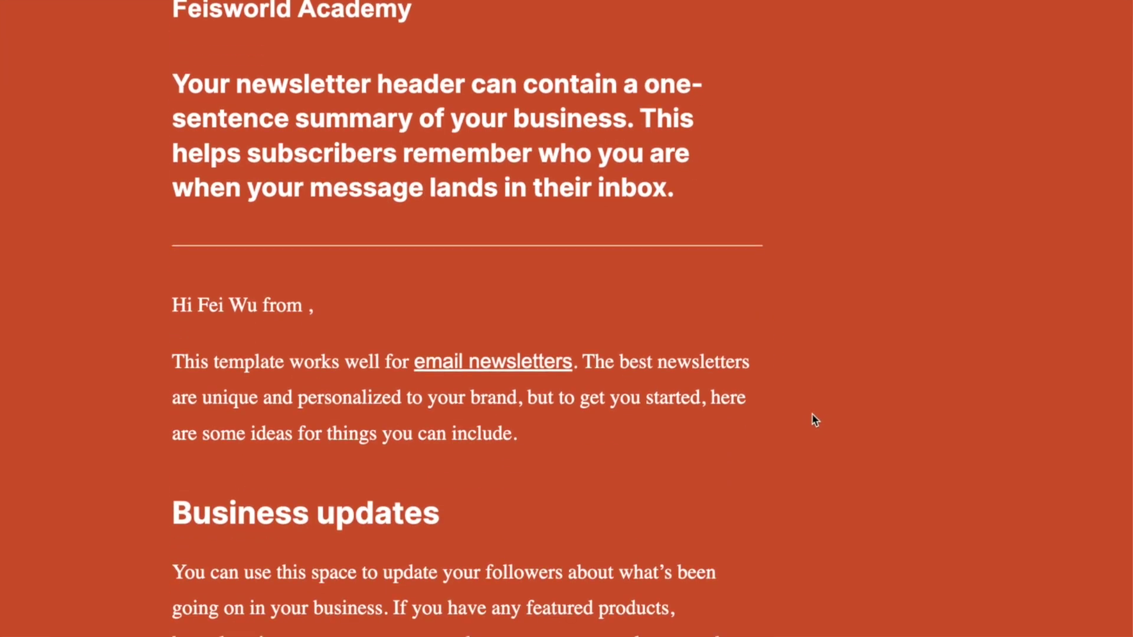
scroll(986, 501, down, 8)
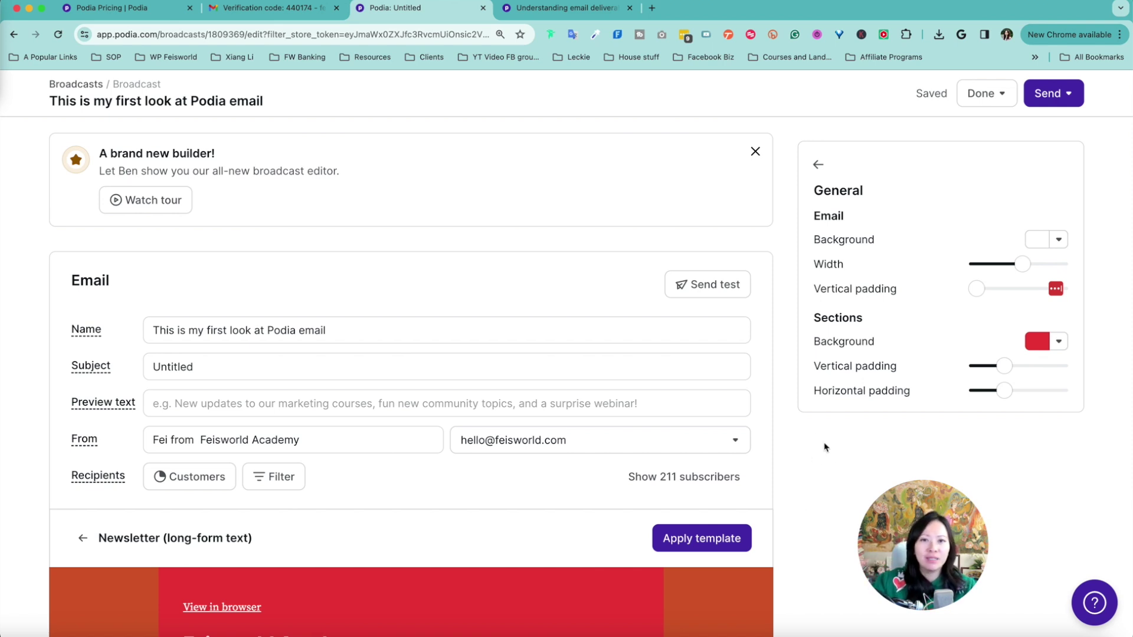
Open the Podia Help Center, then move to the 'Understanding email deliverability rates' article.
click(1094, 605)
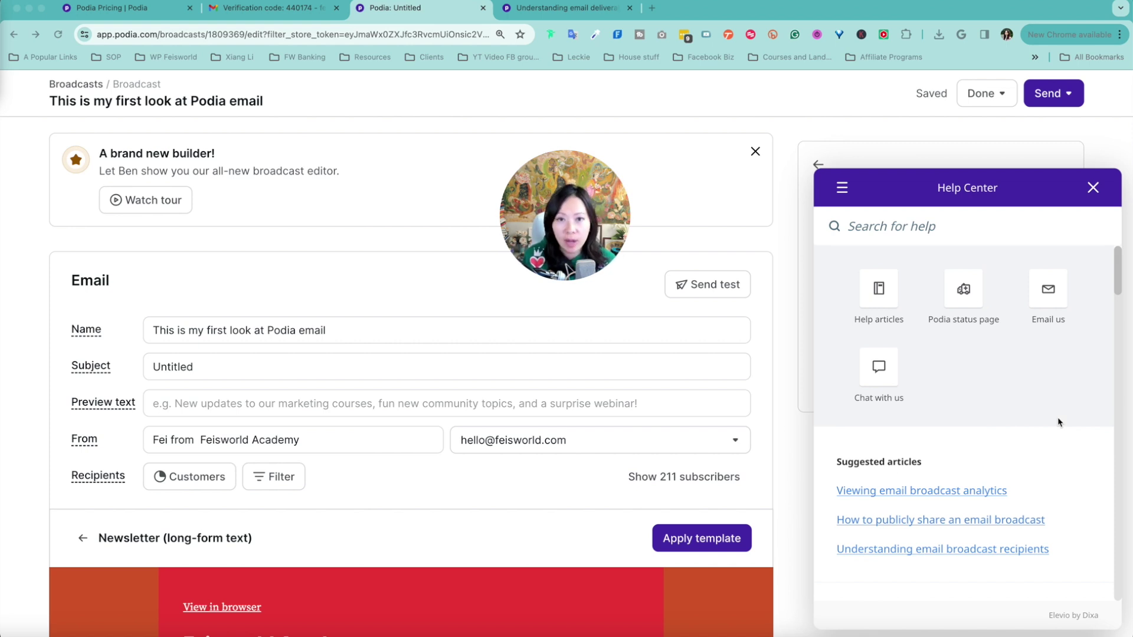
key(ctrl+Tab)
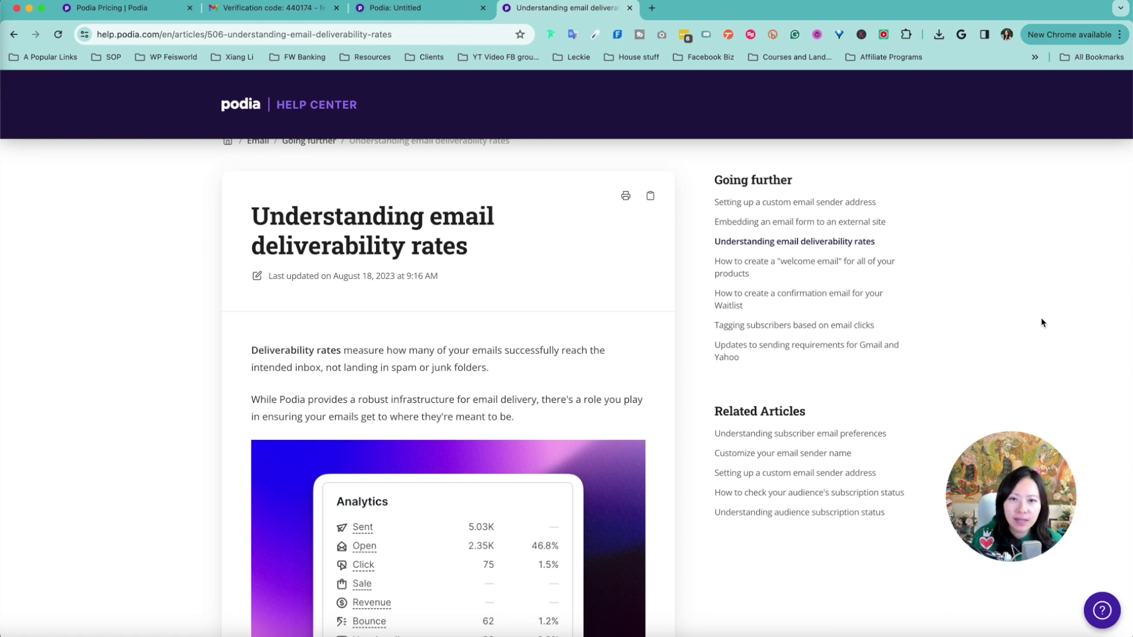
Read the deliverability article down to its improvement tips, then return to the Email dashboard.
scroll(1041, 317, down, 6)
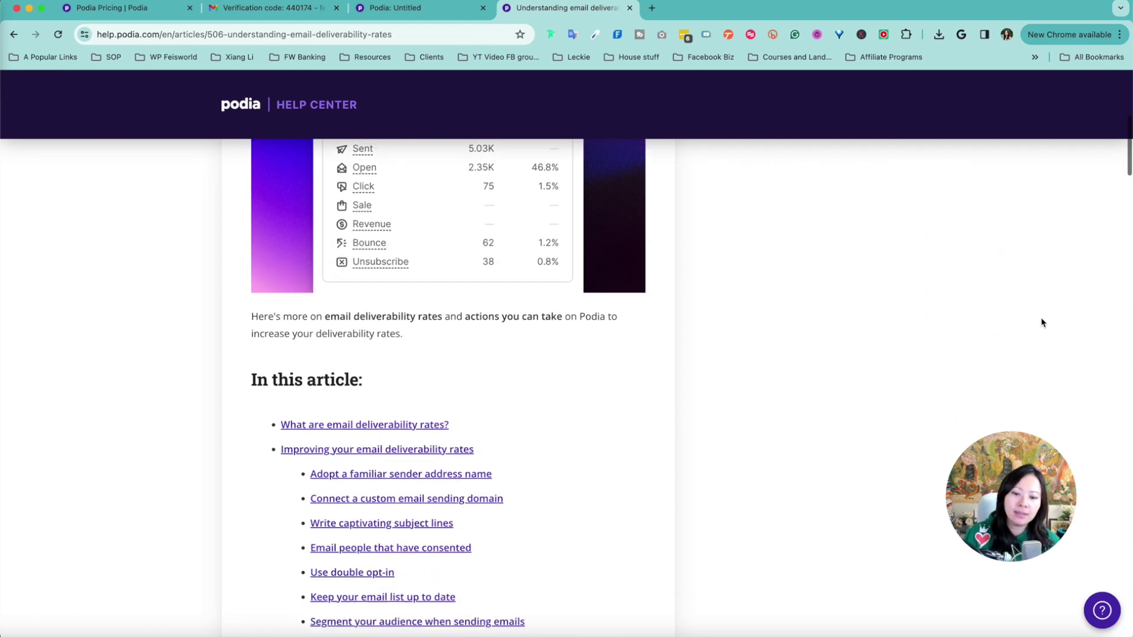
scroll(1041, 319, down, 3)
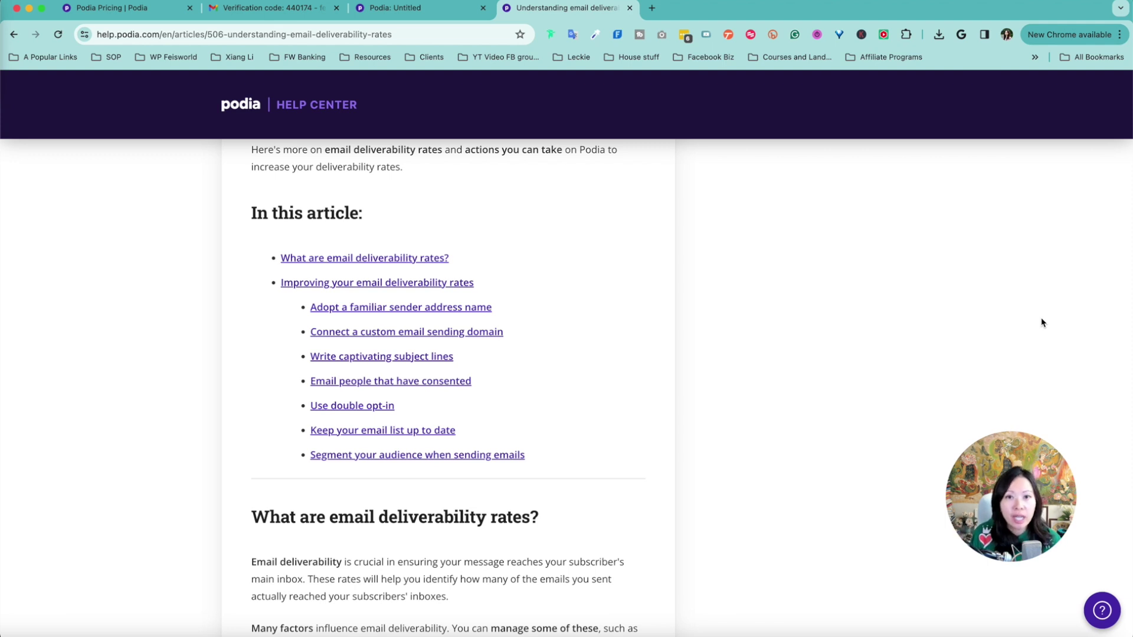
key(ctrl+shift+Tab)
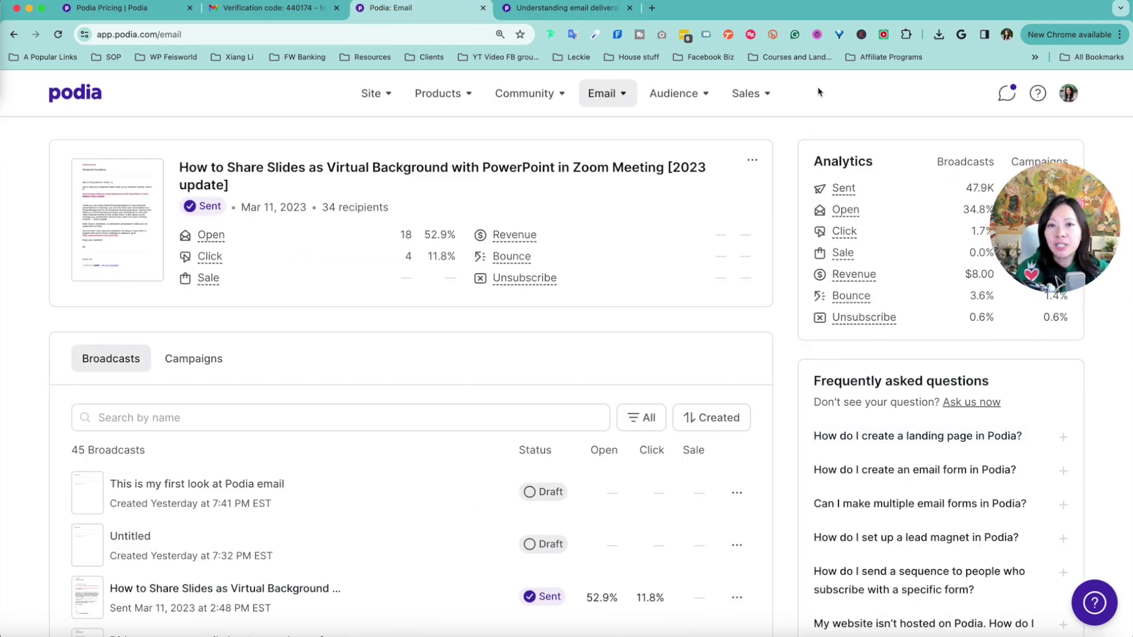
scroll(812, 428, down, 5)
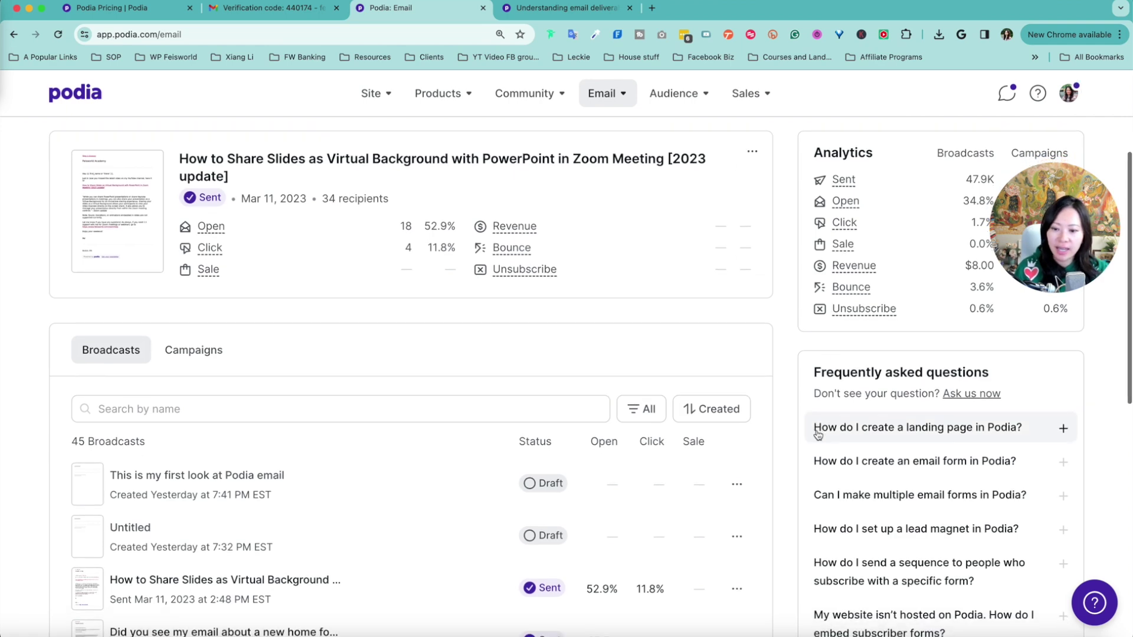
scroll(106, 218, down, 3)
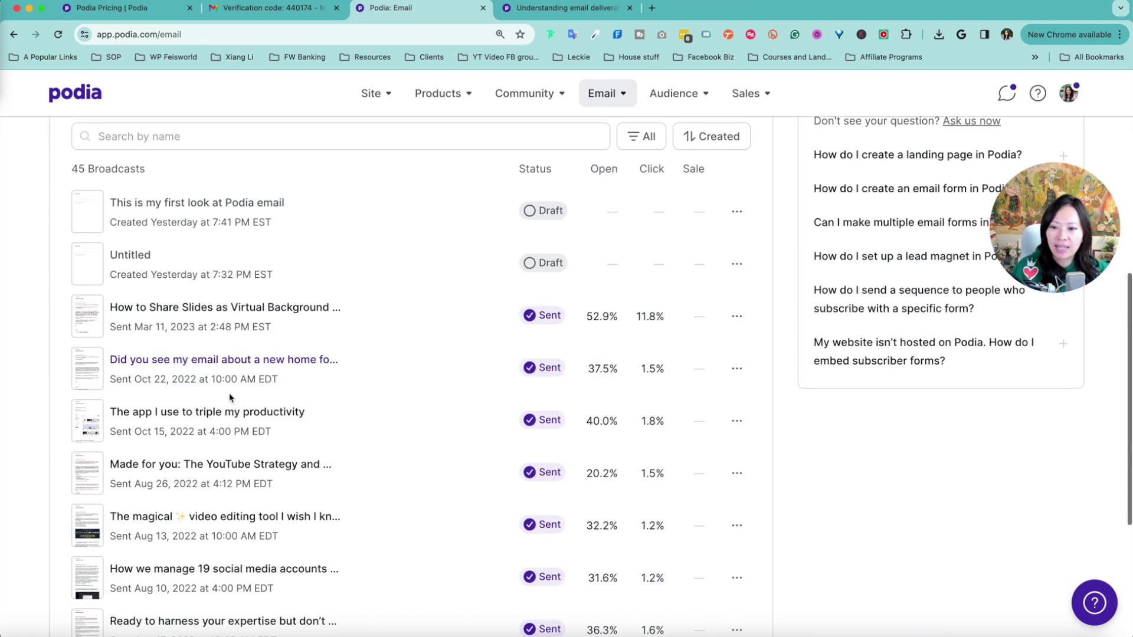
scroll(596, 336, up, 3)
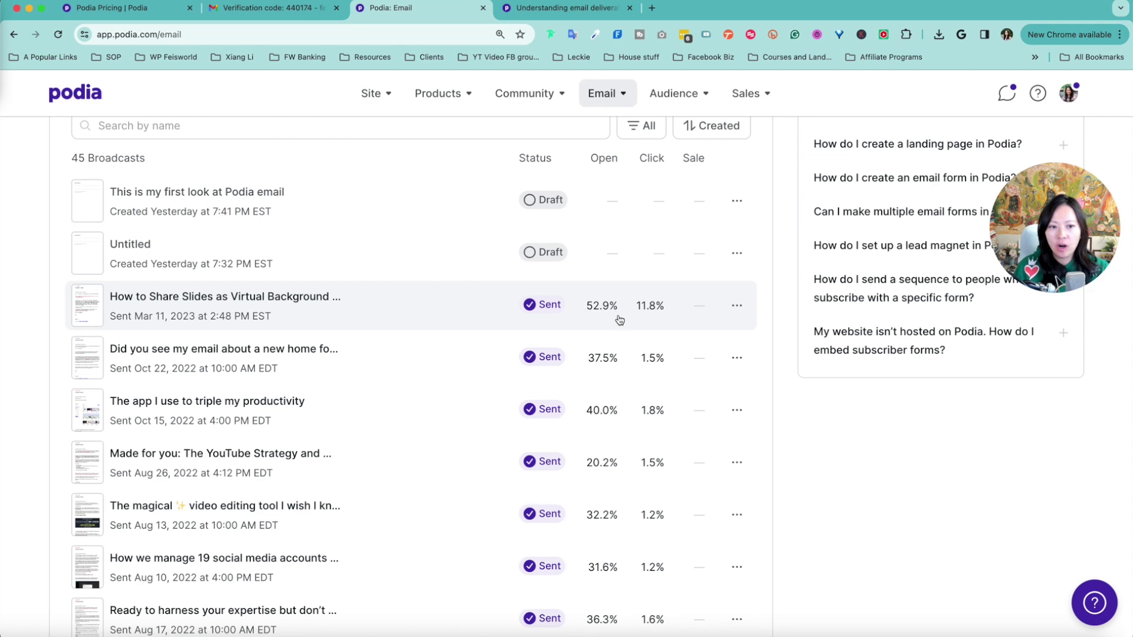
scroll(708, 336, down, 3)
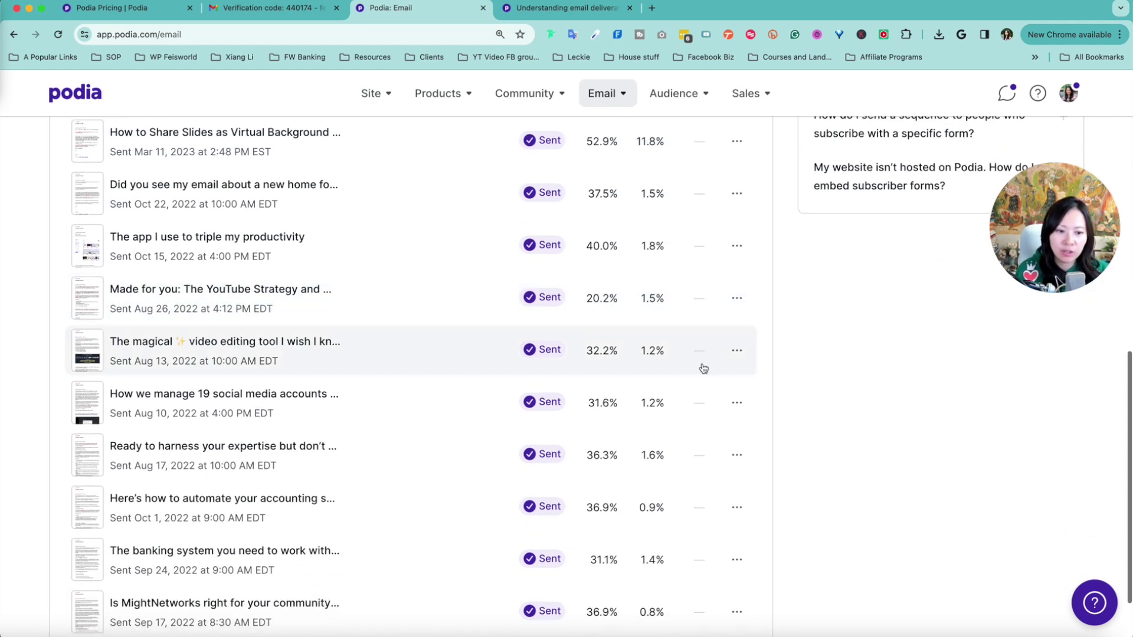
scroll(783, 468, up, 3)
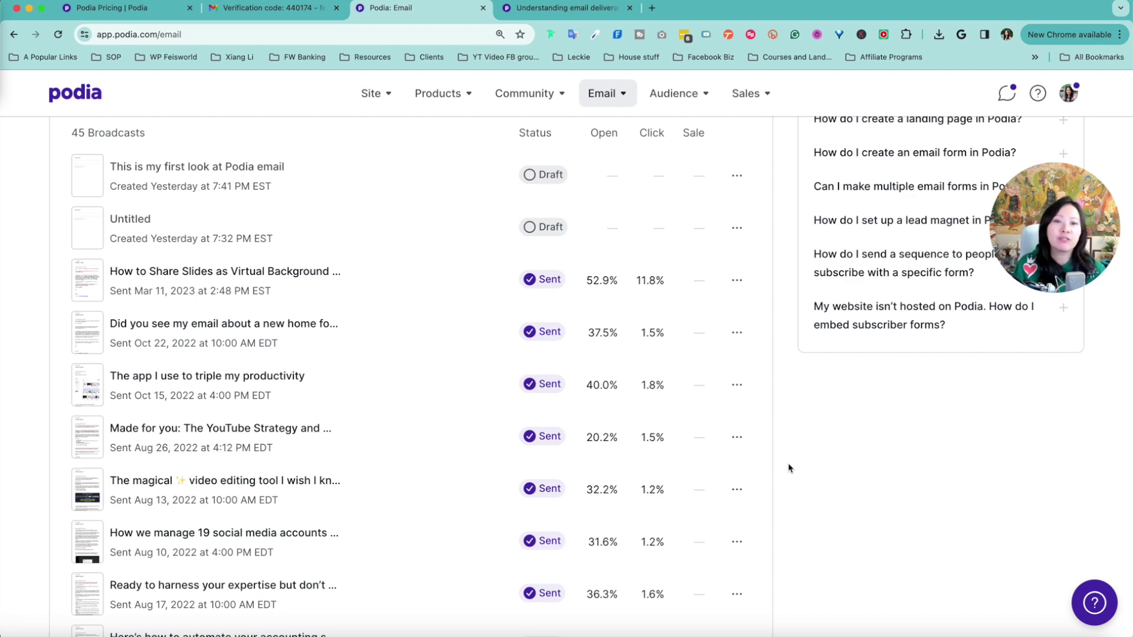
scroll(789, 467, down, 5)
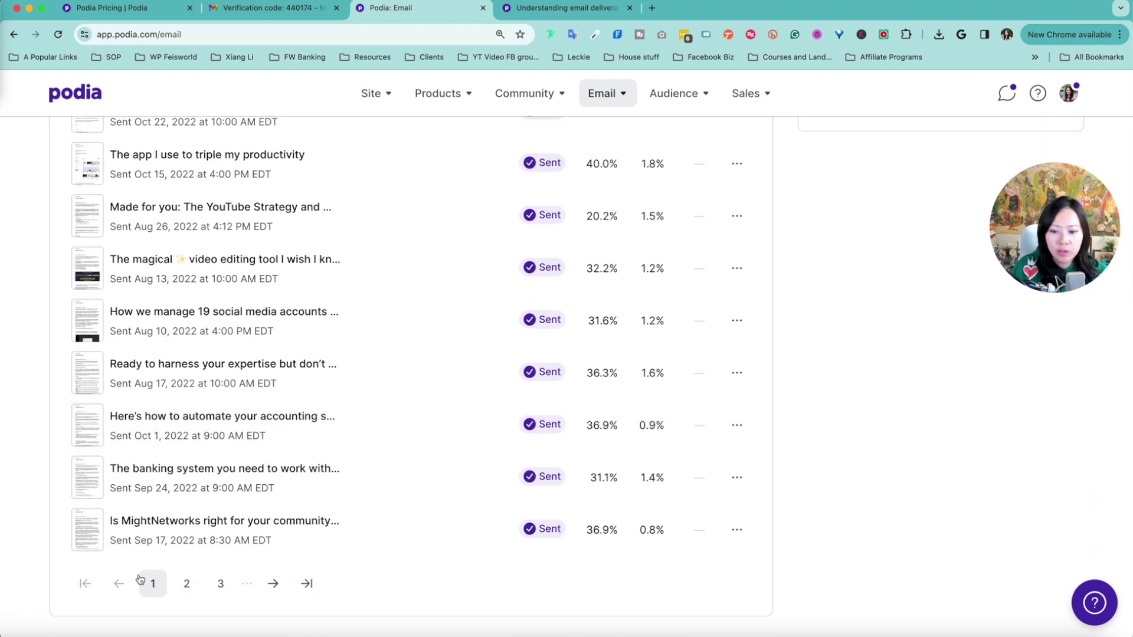
Go to page 2 of the sent broadcasts and scroll through the list.
click(184, 584)
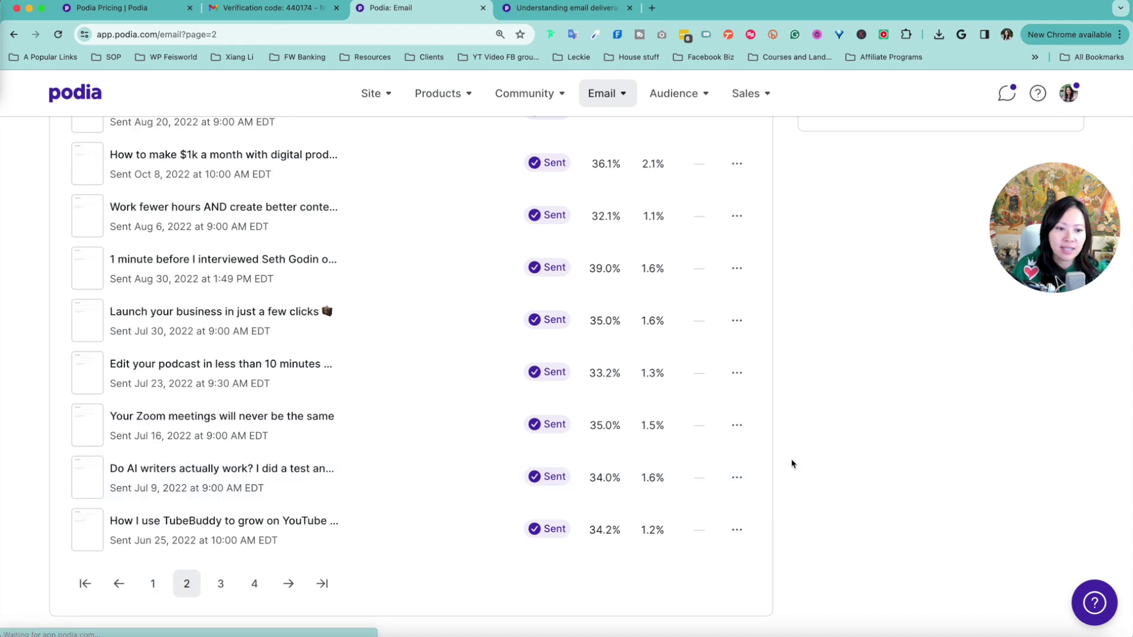
drag(1044, 213, 1000, 501)
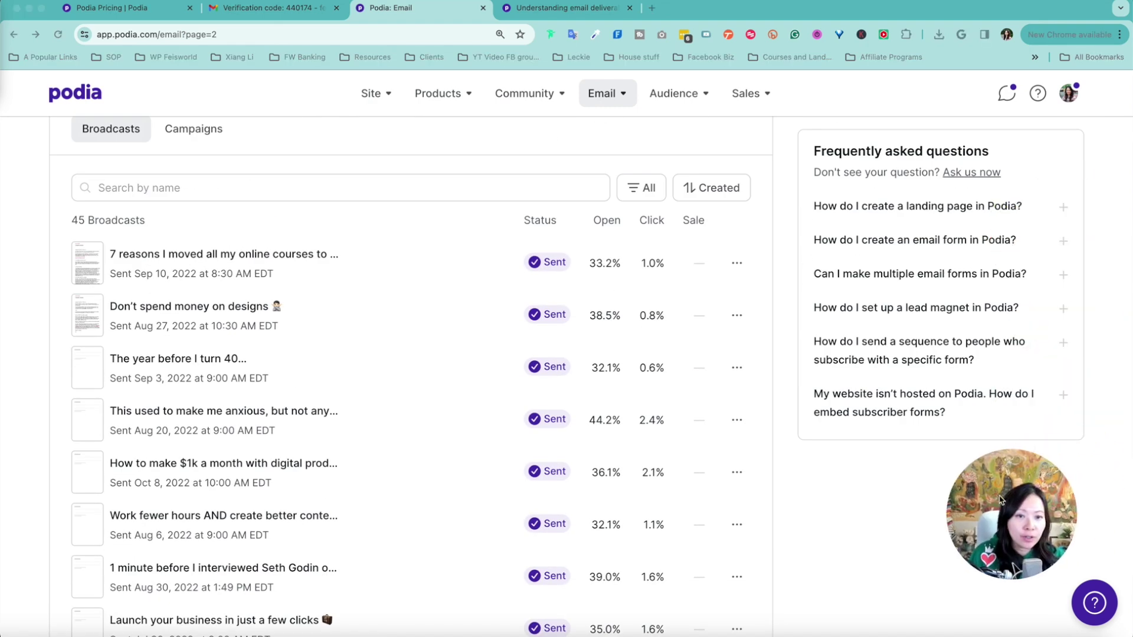
scroll(997, 425, up, 7)
scroll(991, 356, down, 2)
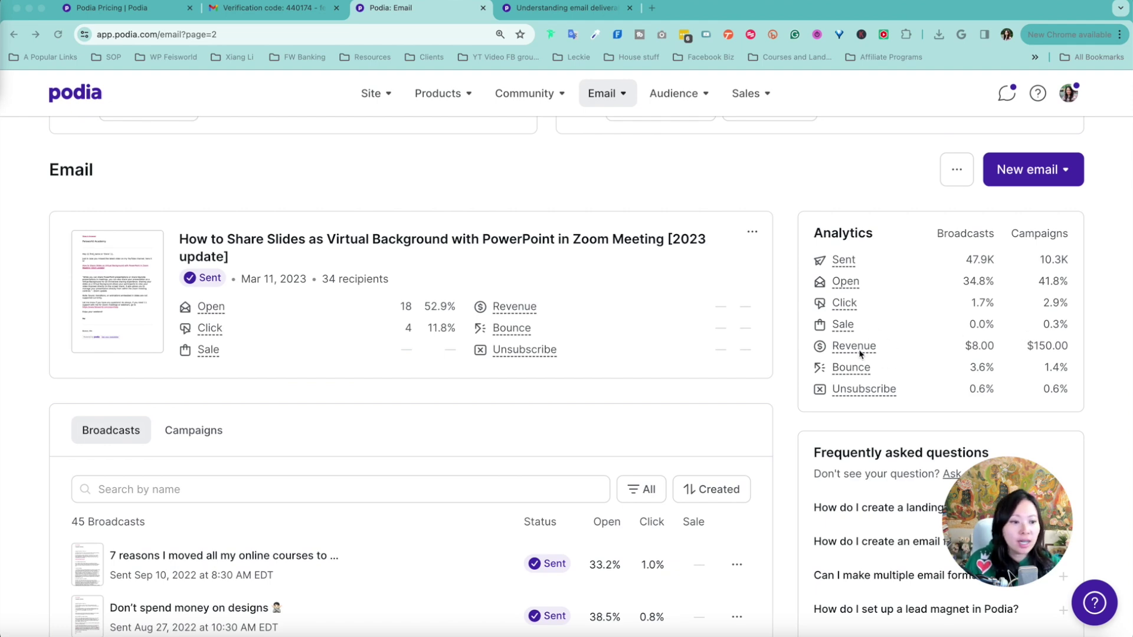
scroll(761, 522, down, 4)
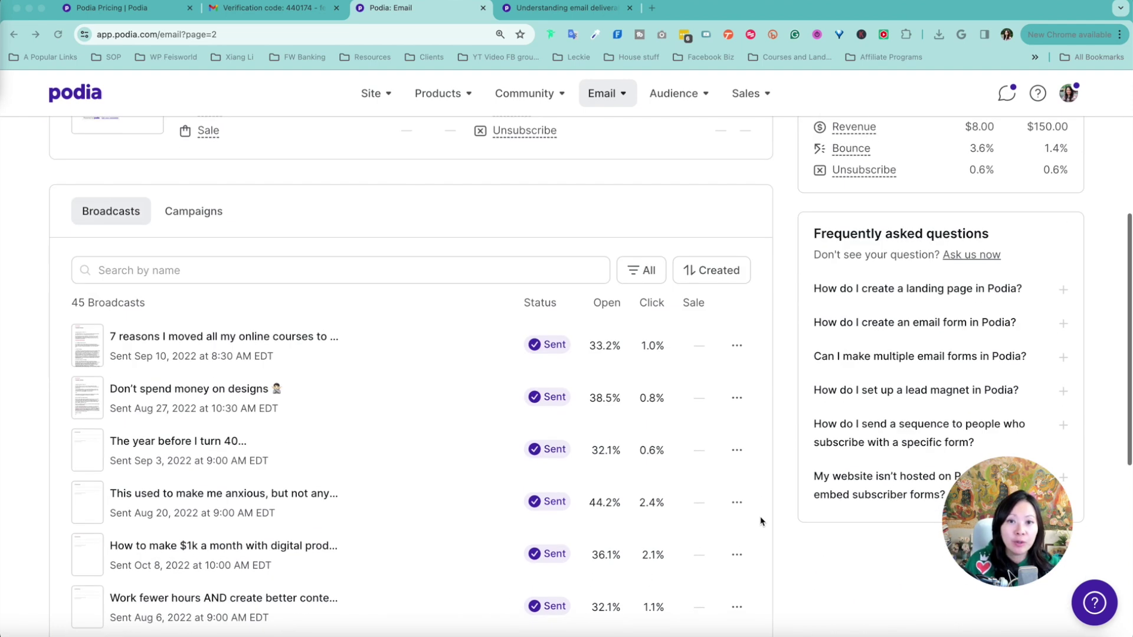
scroll(761, 522, down, 7)
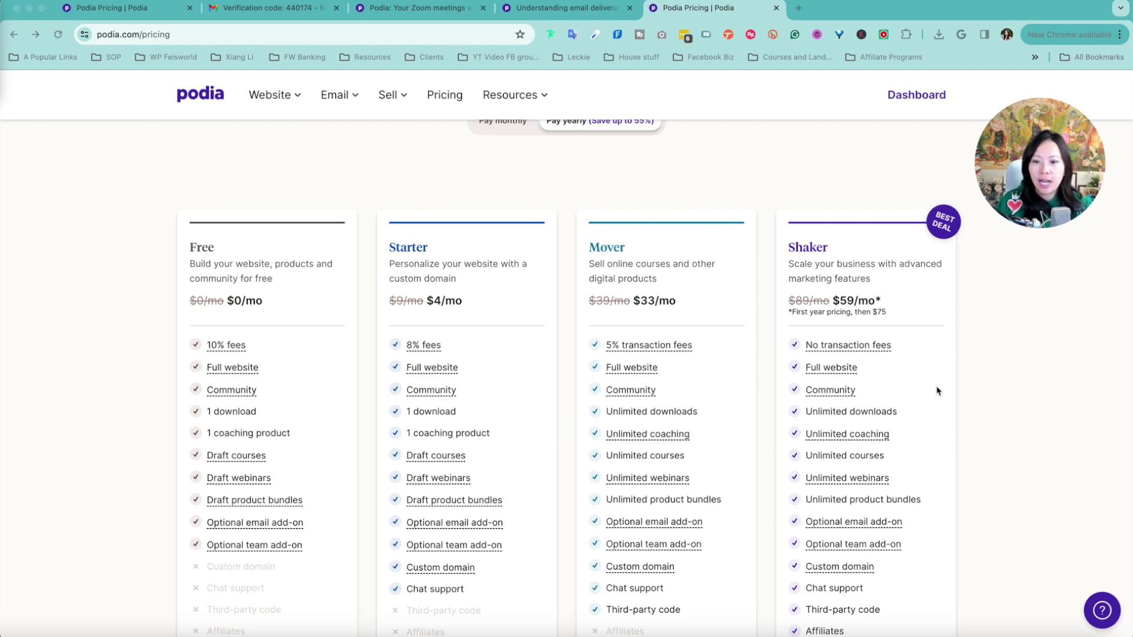
Choose Up to 2,500 subscribers for the email add-on, showing its $20/mo price.
scroll(729, 422, down, 1)
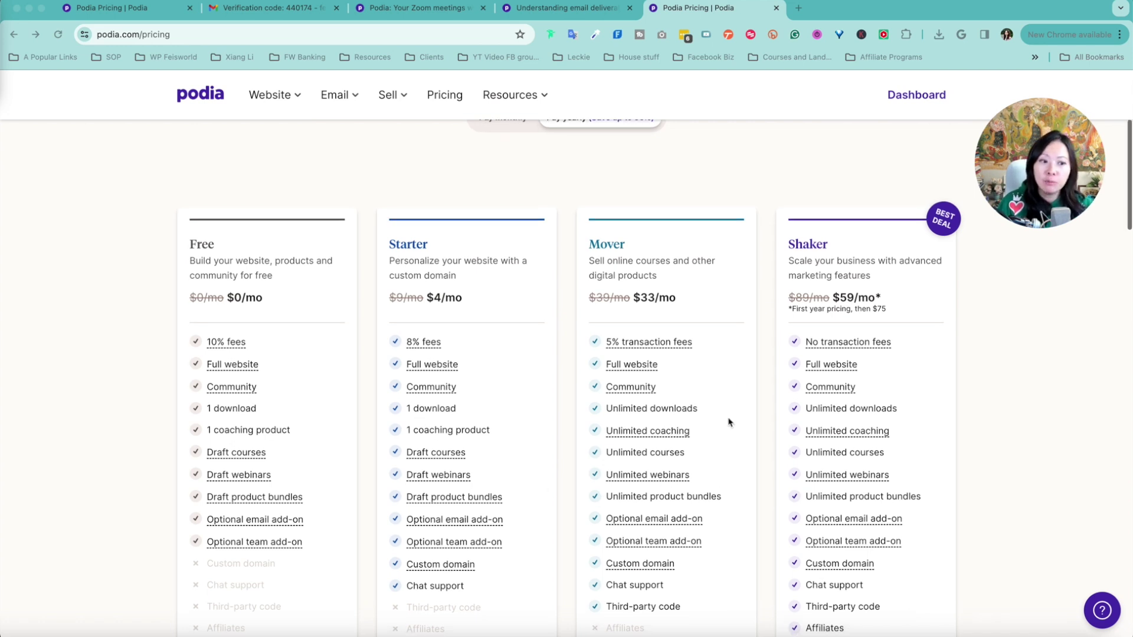
scroll(729, 423, down, 1)
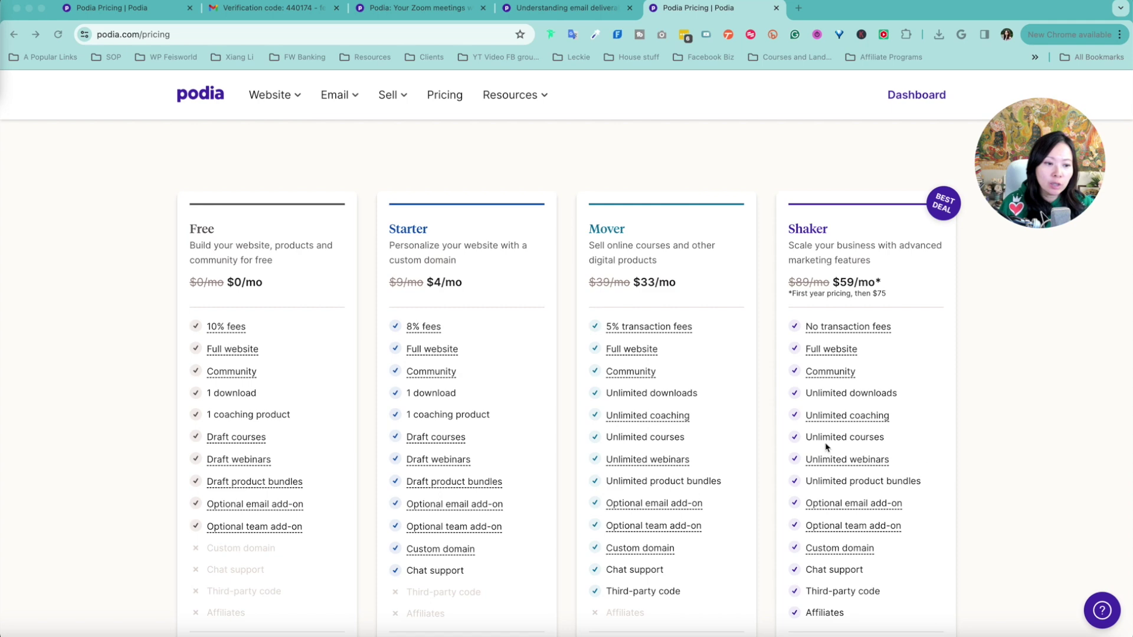
click(1001, 536)
scroll(1001, 536, down, 10)
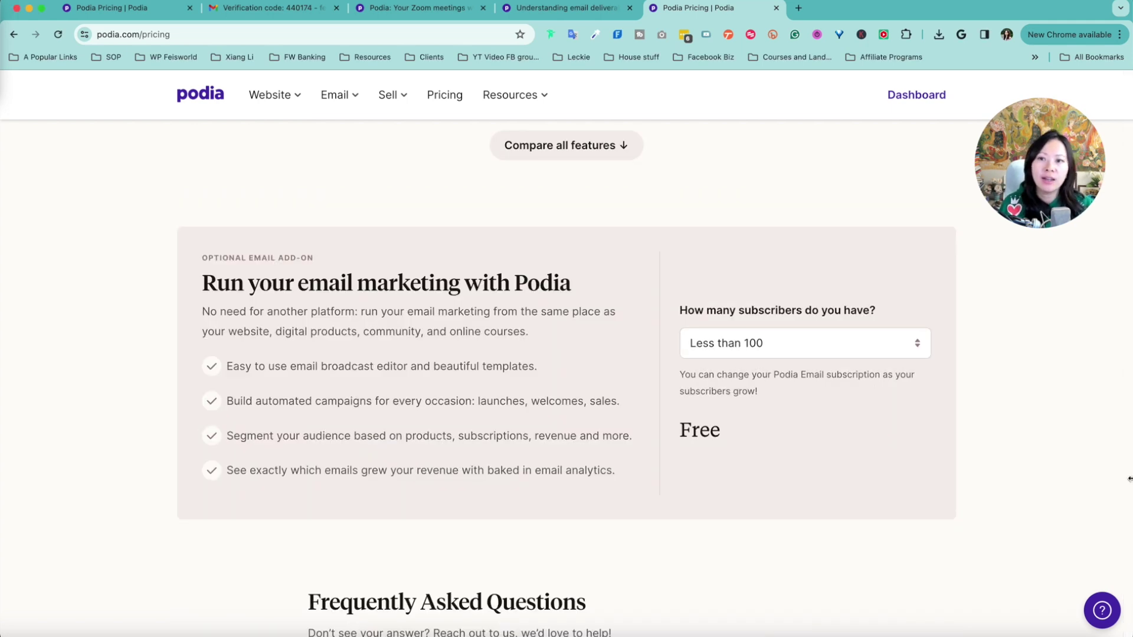
click(886, 334)
click(852, 396)
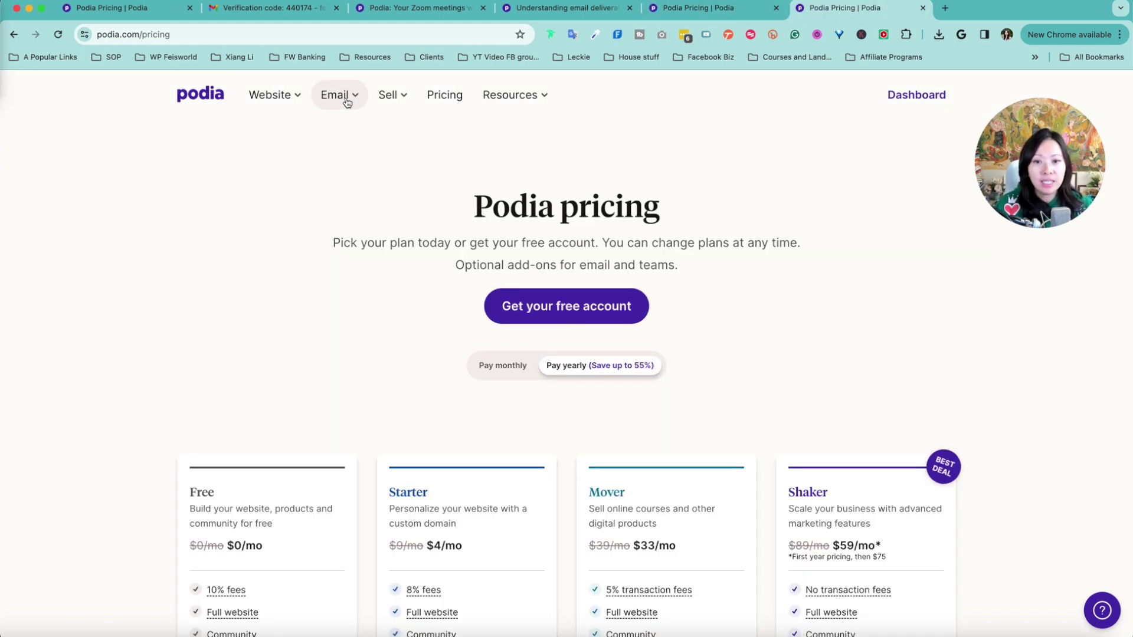
Go to the Podia Email marketing page from the header's Email menu to view its Quick answers FAQ.
click(347, 100)
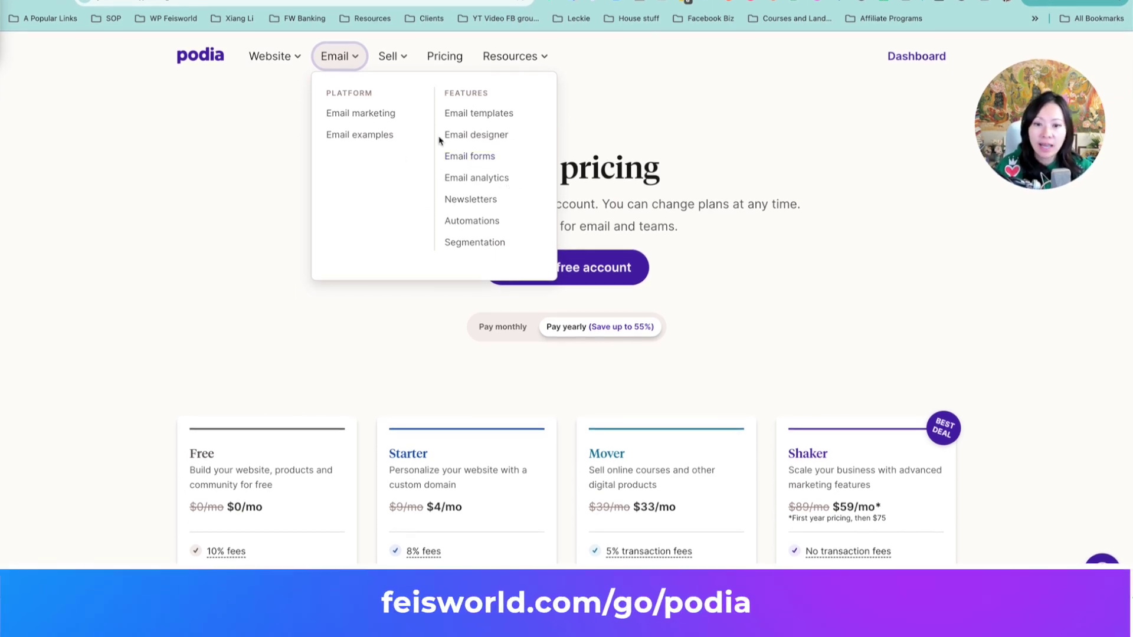
click(374, 112)
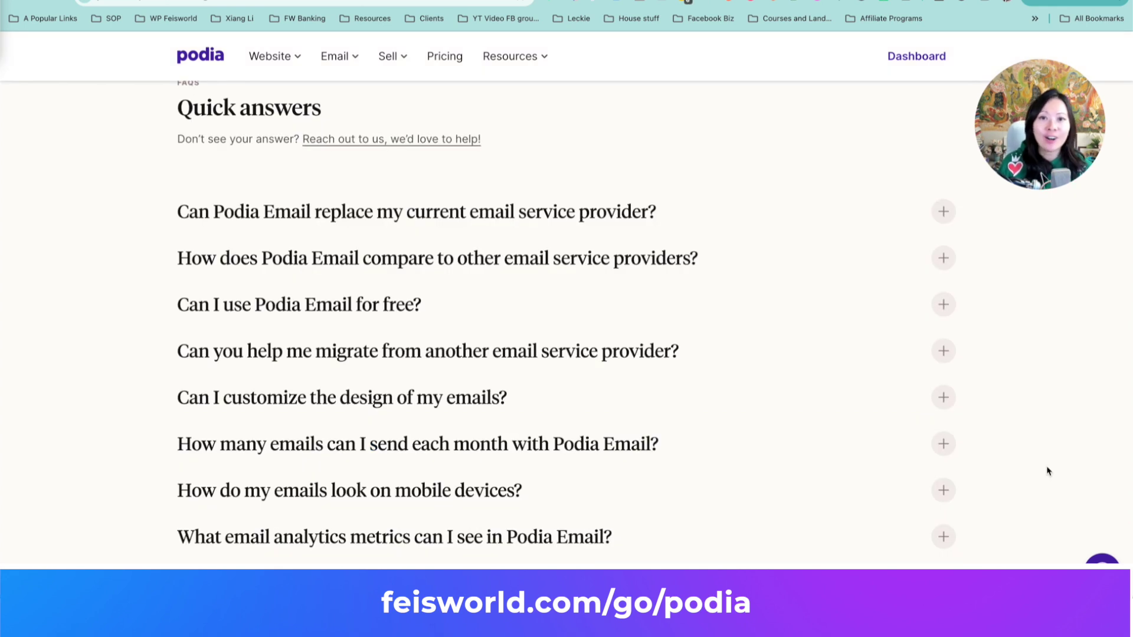